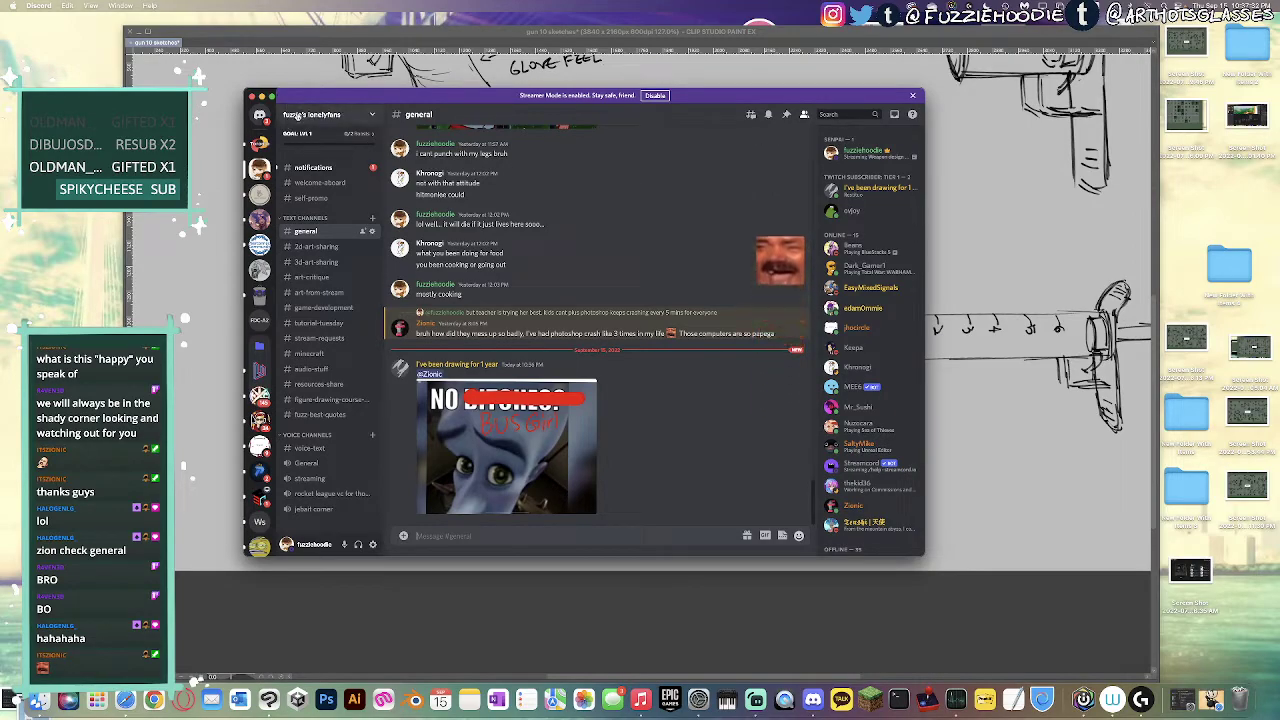
Step: Minimize the Discord window and switch to the gun 10 sketches drawing in Clip Studio Paint
click(262, 97)
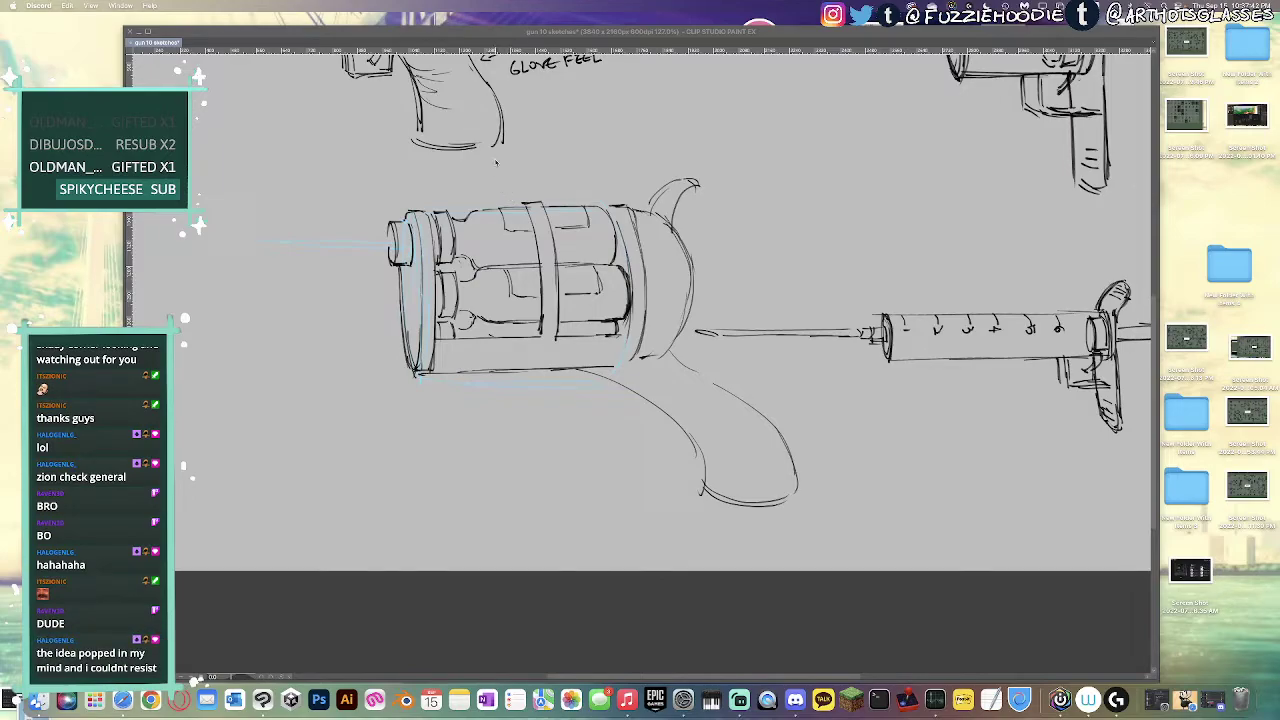
click(467, 40)
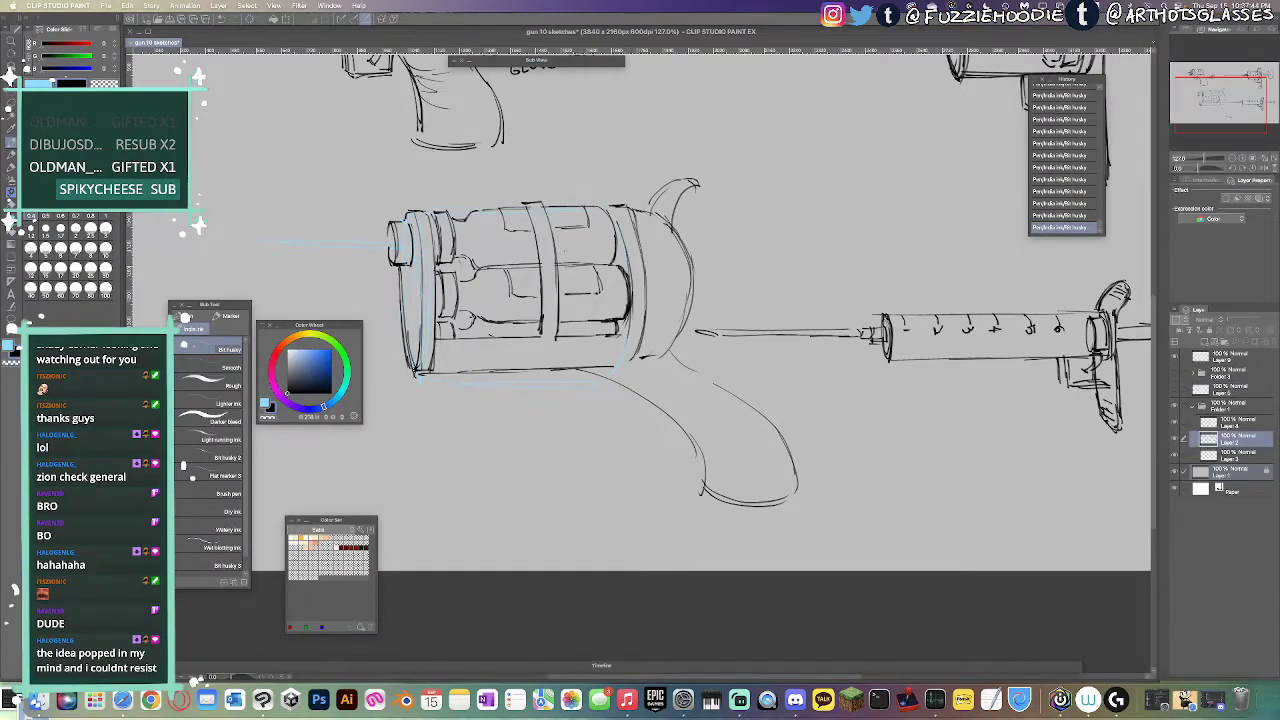
drag(586, 255, 616, 220)
drag(465, 316, 599, 344)
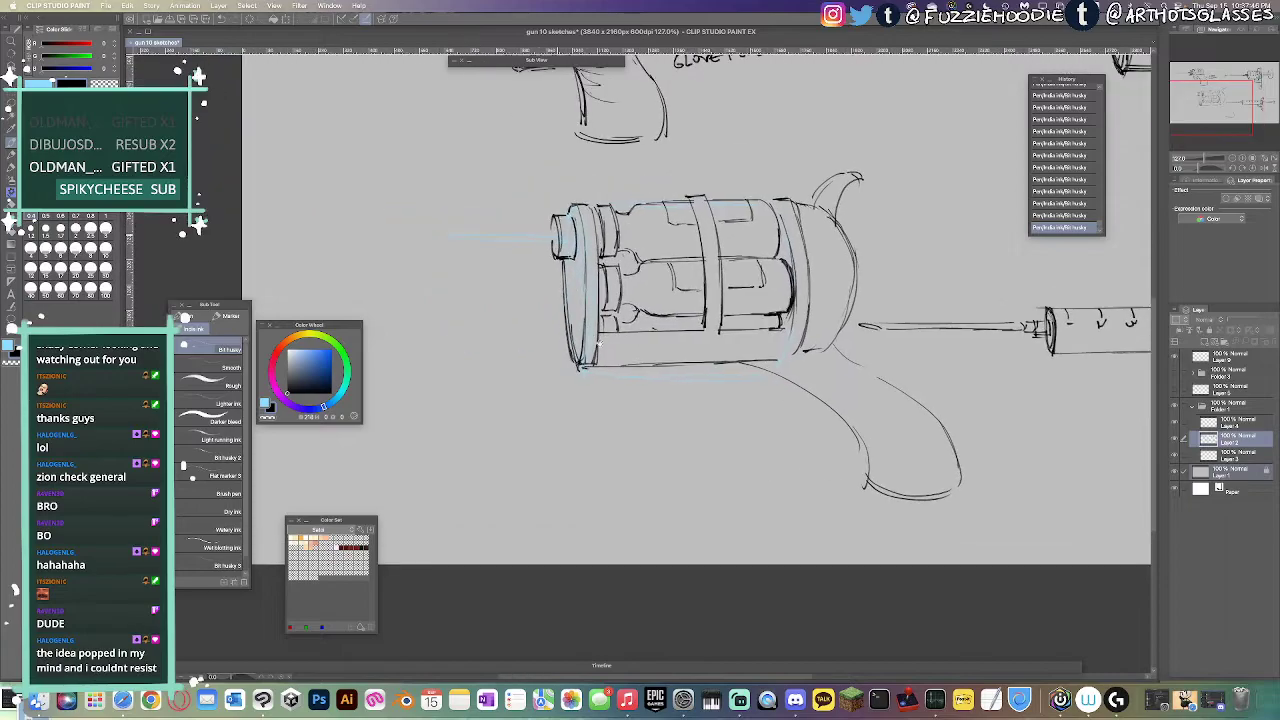
scroll(597, 343, up, 5)
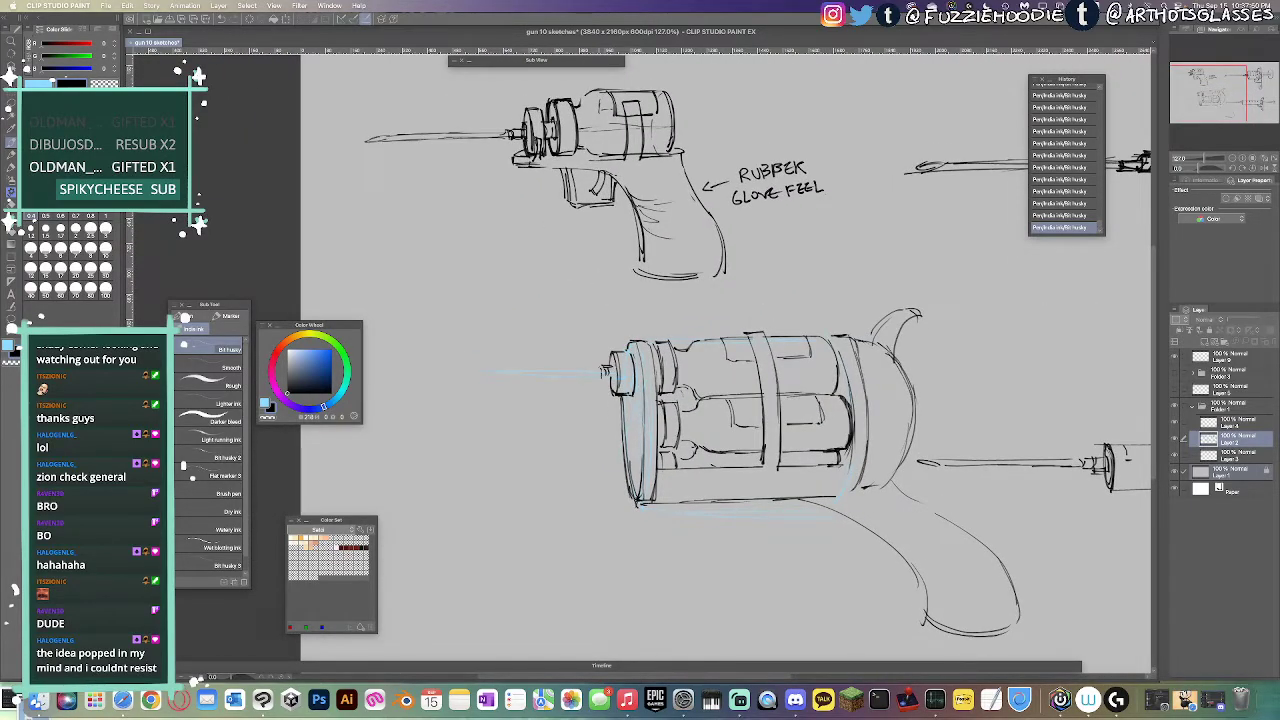
Step: Sketch a long pointed needle with a small connector extending forward from the lower gun's nozzle along the blue guideline
mouse_move(599, 367)
mouse_down()
mouse_move(614, 379)
mouse_move(514, 373)
mouse_move(566, 375)
mouse_up()
key(super+z)
key(super+z)
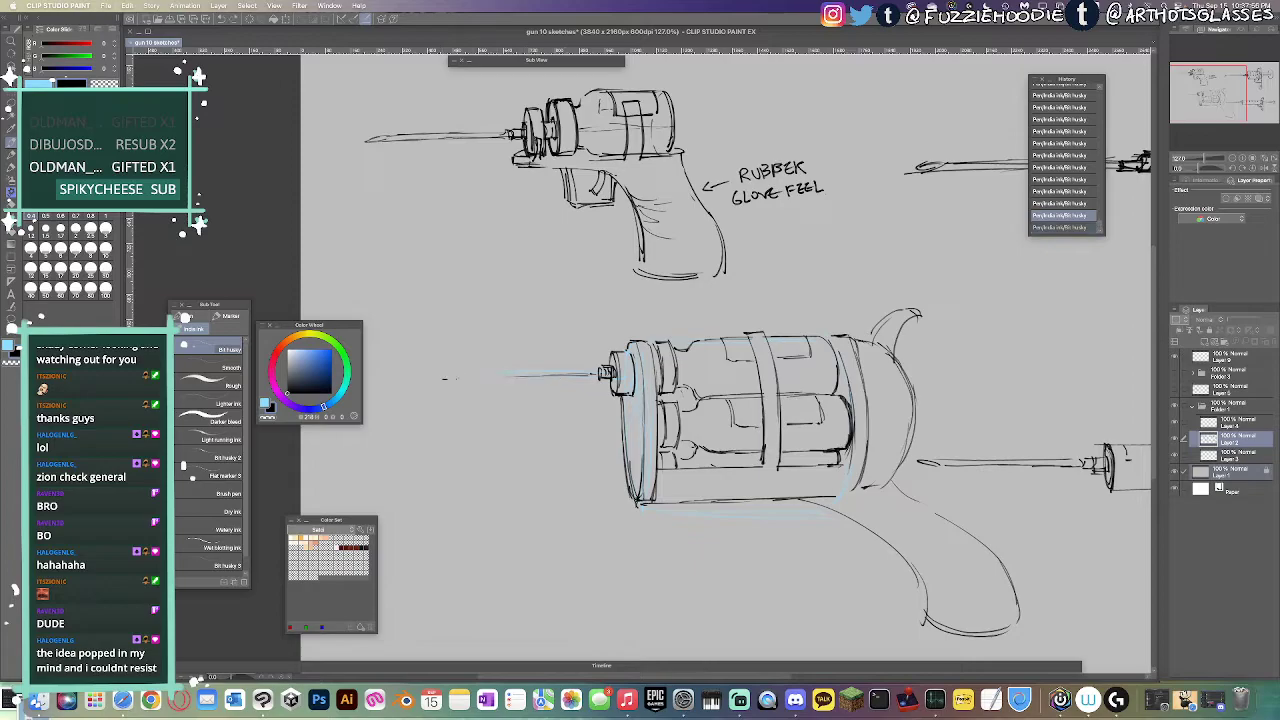
drag(444, 377, 548, 375)
key(super+z)
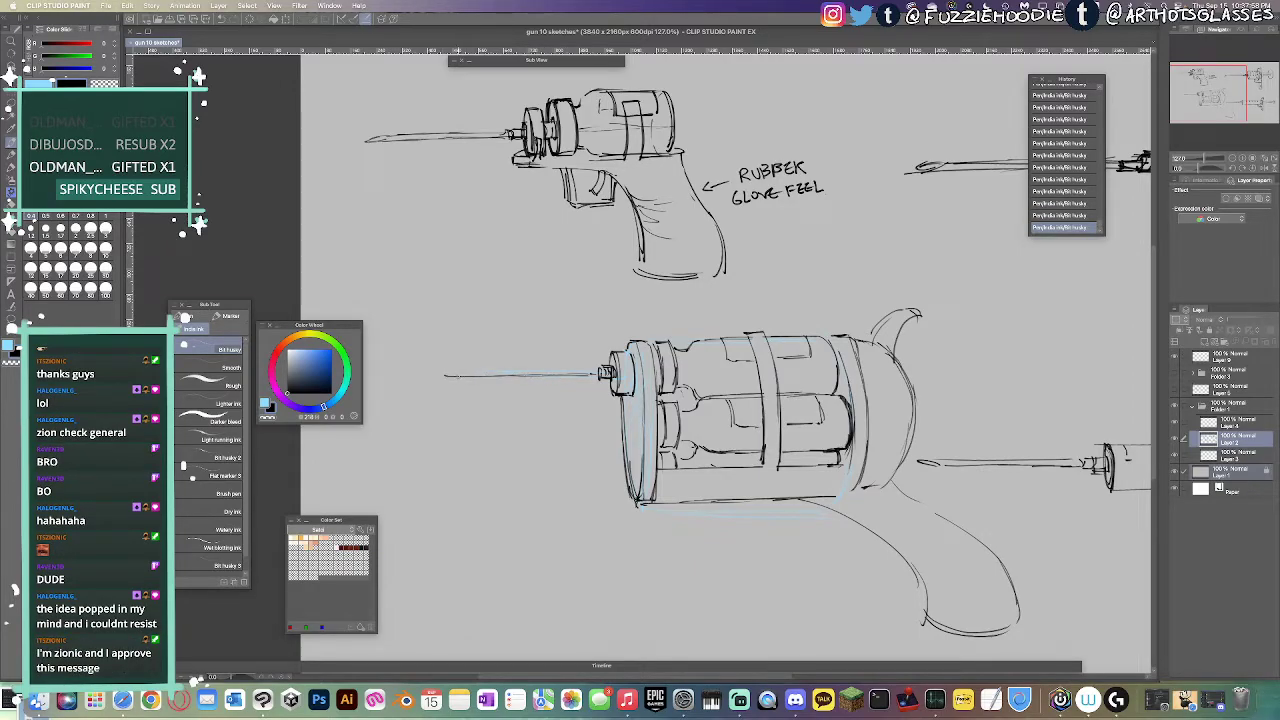
mouse_move(456, 376)
mouse_down()
mouse_move(603, 370)
mouse_move(575, 381)
mouse_up()
key(super+z)
key(super+z)
key(super+z)
key(e)
key(p)
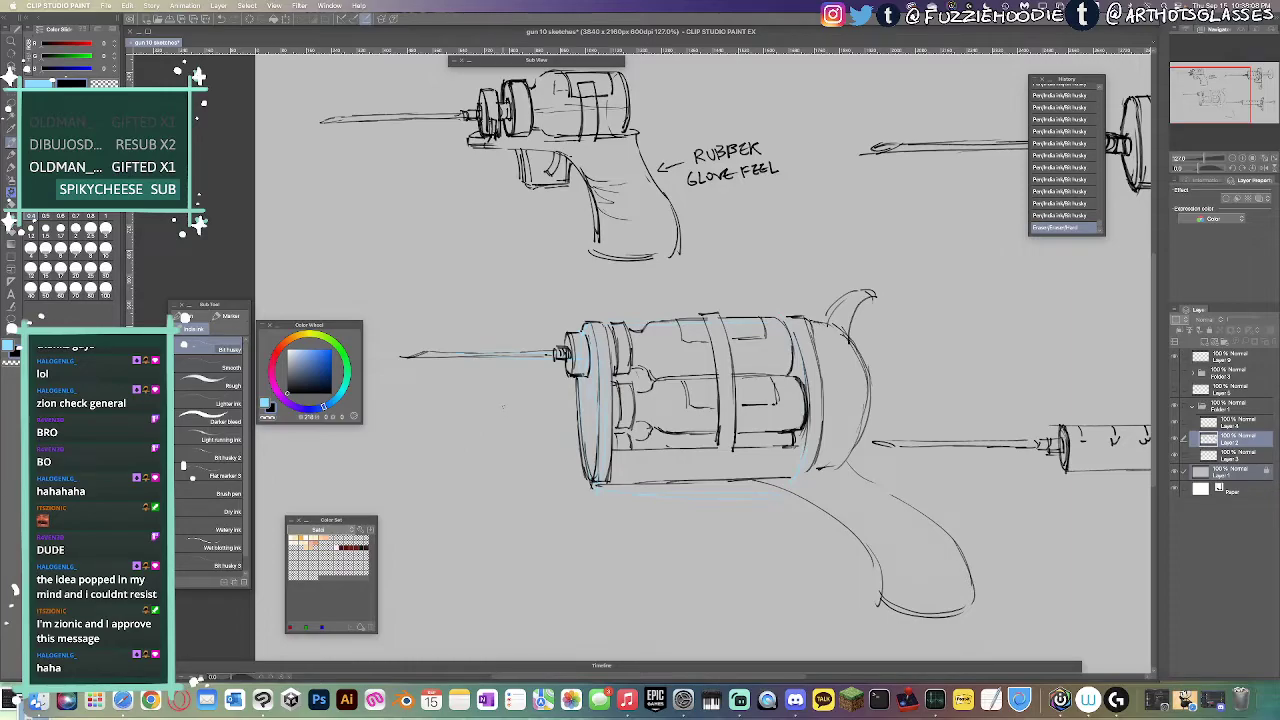
Step: Lasso the lower gun's cylinder body and grip and skew the rear side of the selection slightly downward
drag(873, 383, 864, 364)
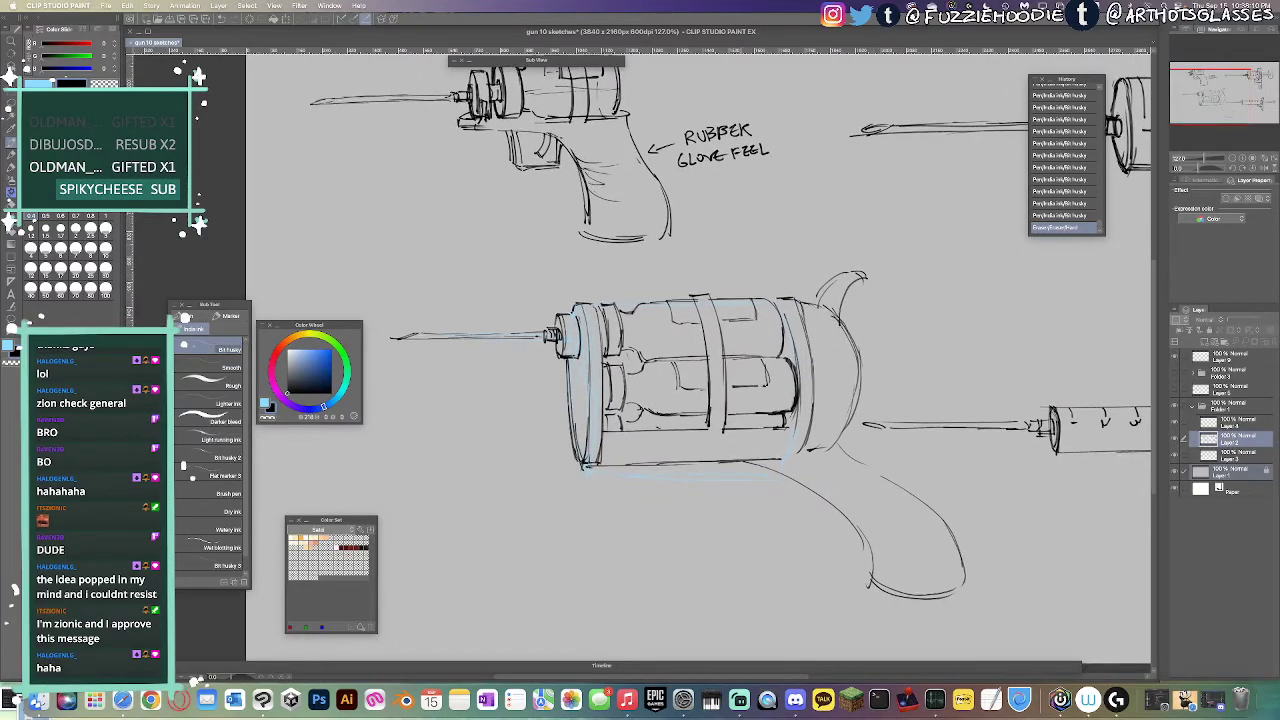
key(m)
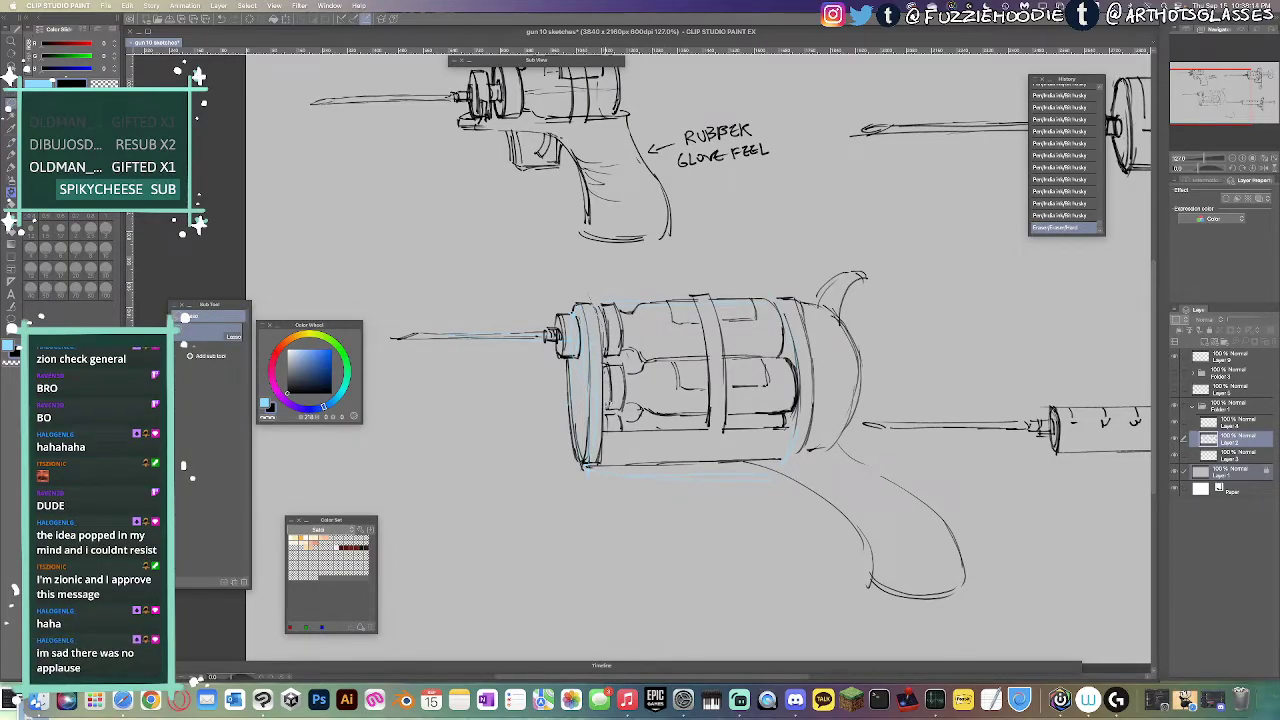
mouse_move(605, 511)
mouse_down()
mouse_move(860, 662)
mouse_move(1028, 569)
mouse_up()
drag(866, 223, 866, 223)
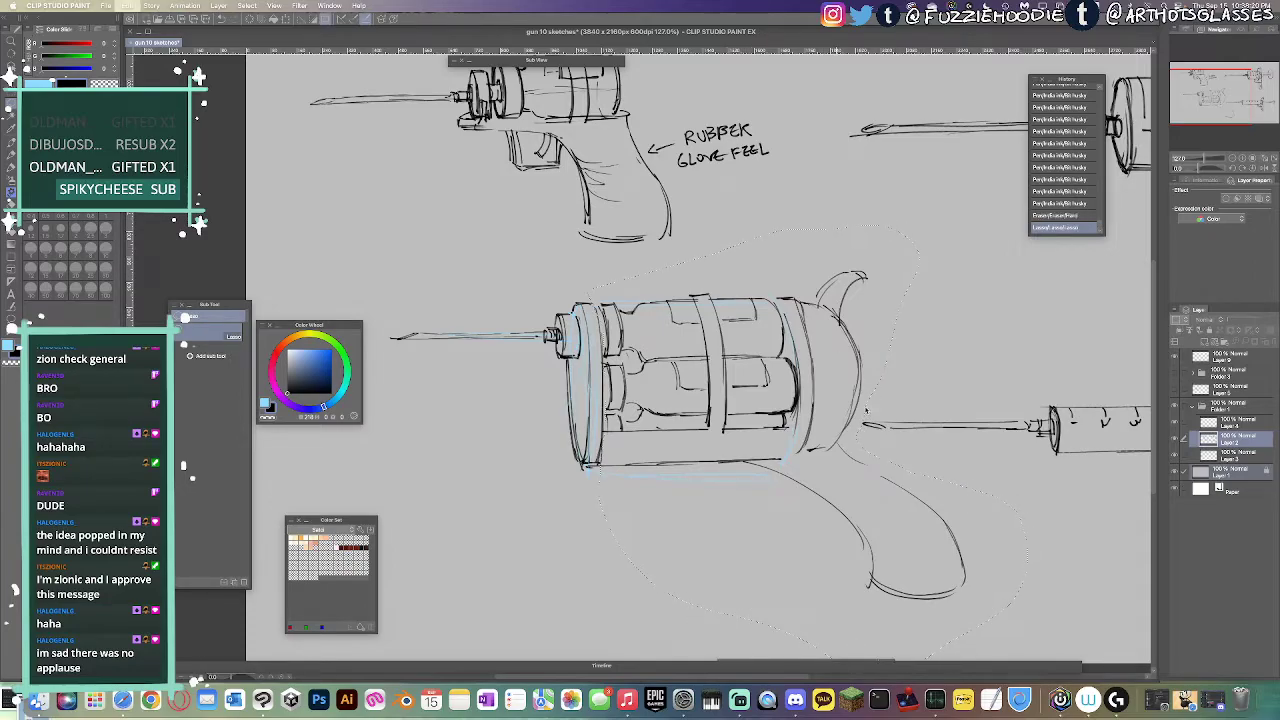
key(ctrl+t)
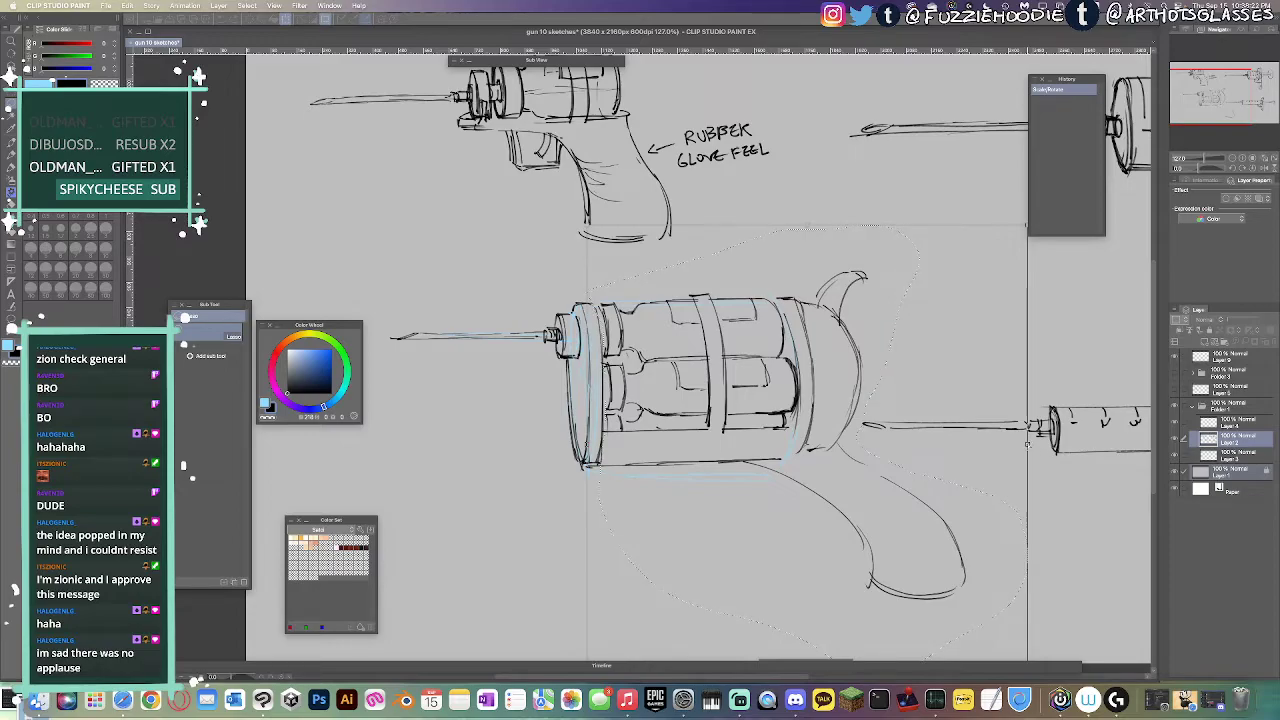
drag(1028, 445, 1026, 457)
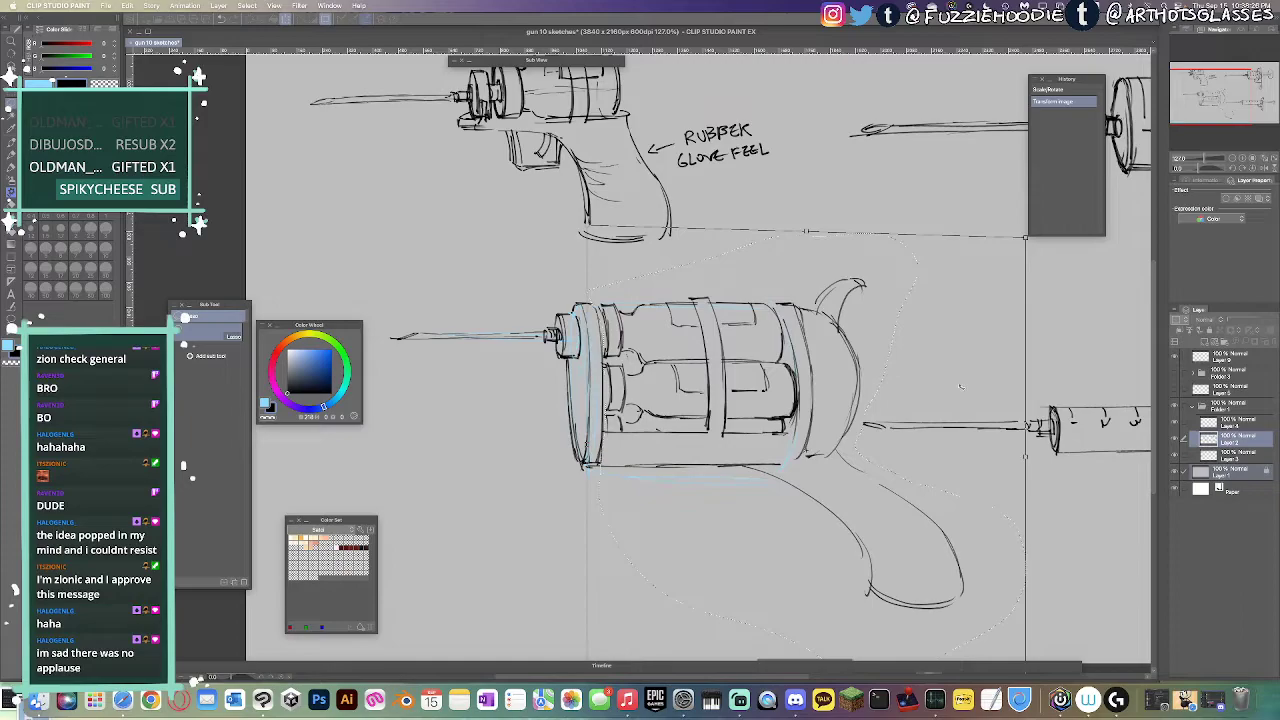
key(Return)
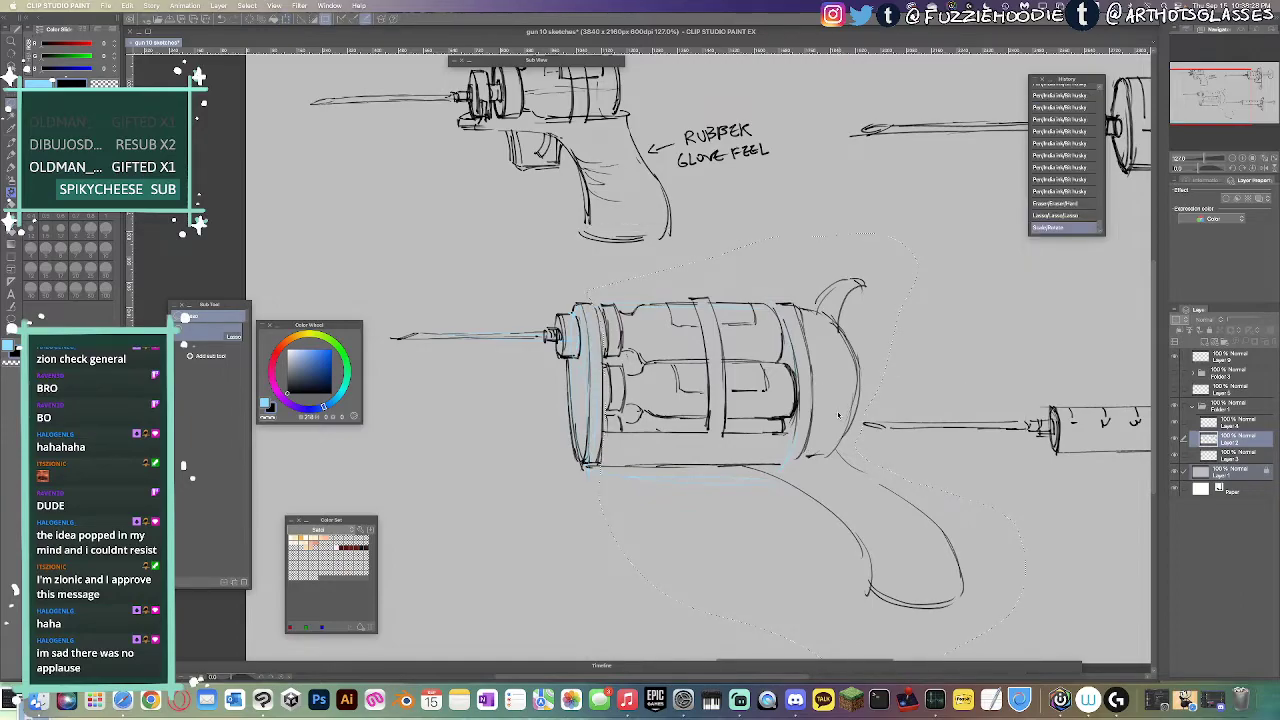
Step: Tidy the line under the cylinder with the hard eraser, deselect, and erase the nozzle and needle
super+click(840, 417)
mouse_move(840, 417)
mouse_down()
mouse_move(827, 378)
mouse_move(777, 420)
mouse_move(760, 388)
mouse_move(792, 388)
mouse_up()
key(e)
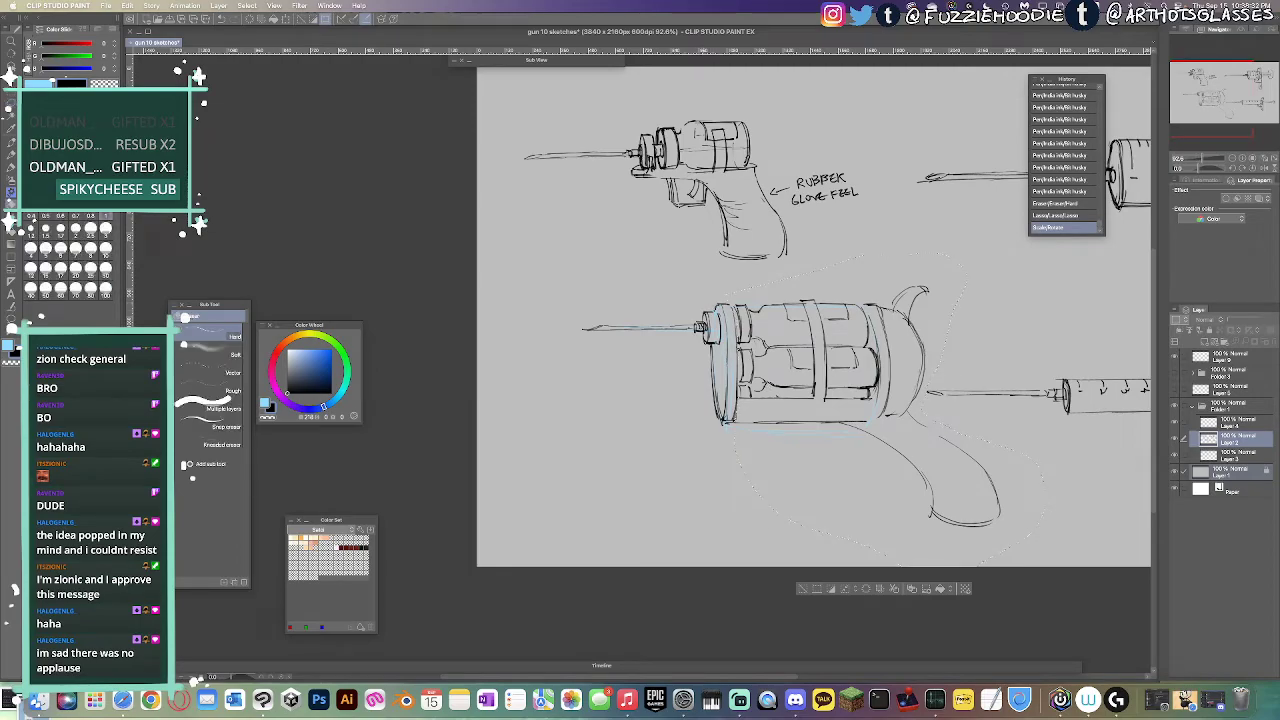
drag(745, 431, 870, 432)
key(super+d)
mouse_move(709, 312)
mouse_down()
mouse_move(707, 345)
mouse_move(702, 328)
mouse_move(590, 329)
mouse_up()
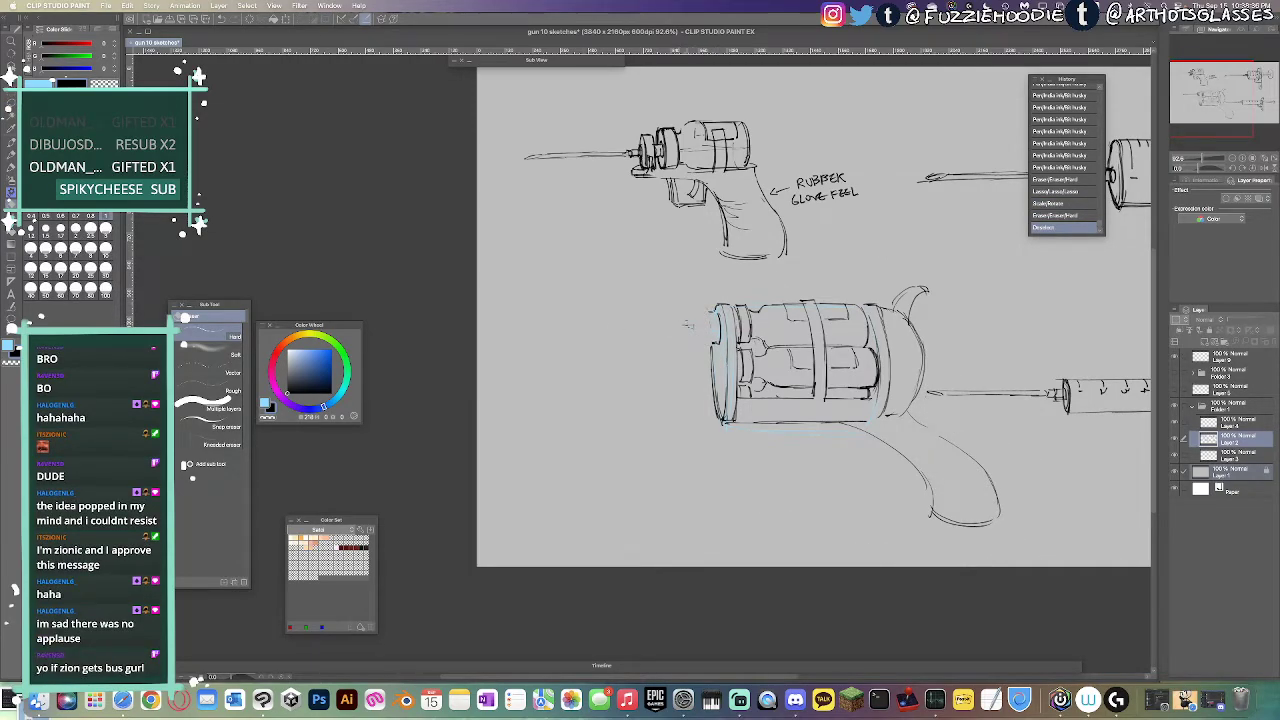
mouse_move(690, 326)
mouse_down()
mouse_move(704, 326)
mouse_move(676, 326)
mouse_up()
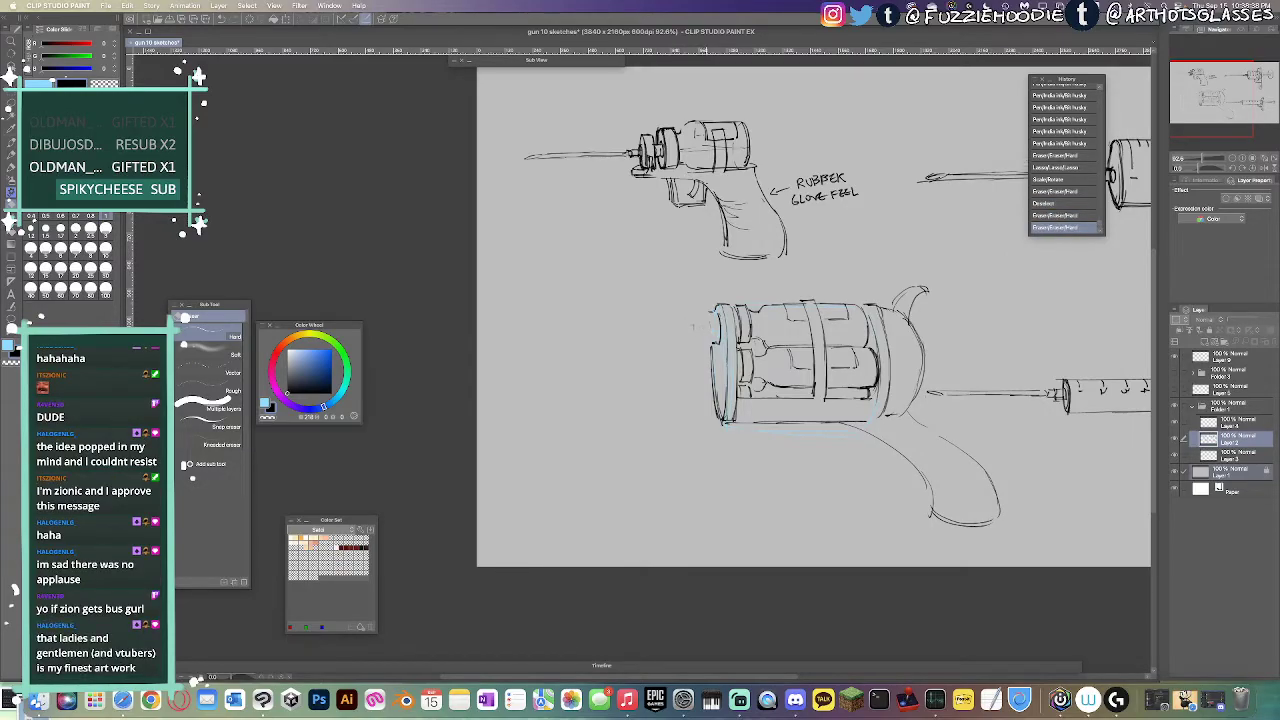
Step: Sketch a new nozzle ring at the front of the cylinder with a short syringe barrel extending forward from it
scroll(705, 322, up, 2)
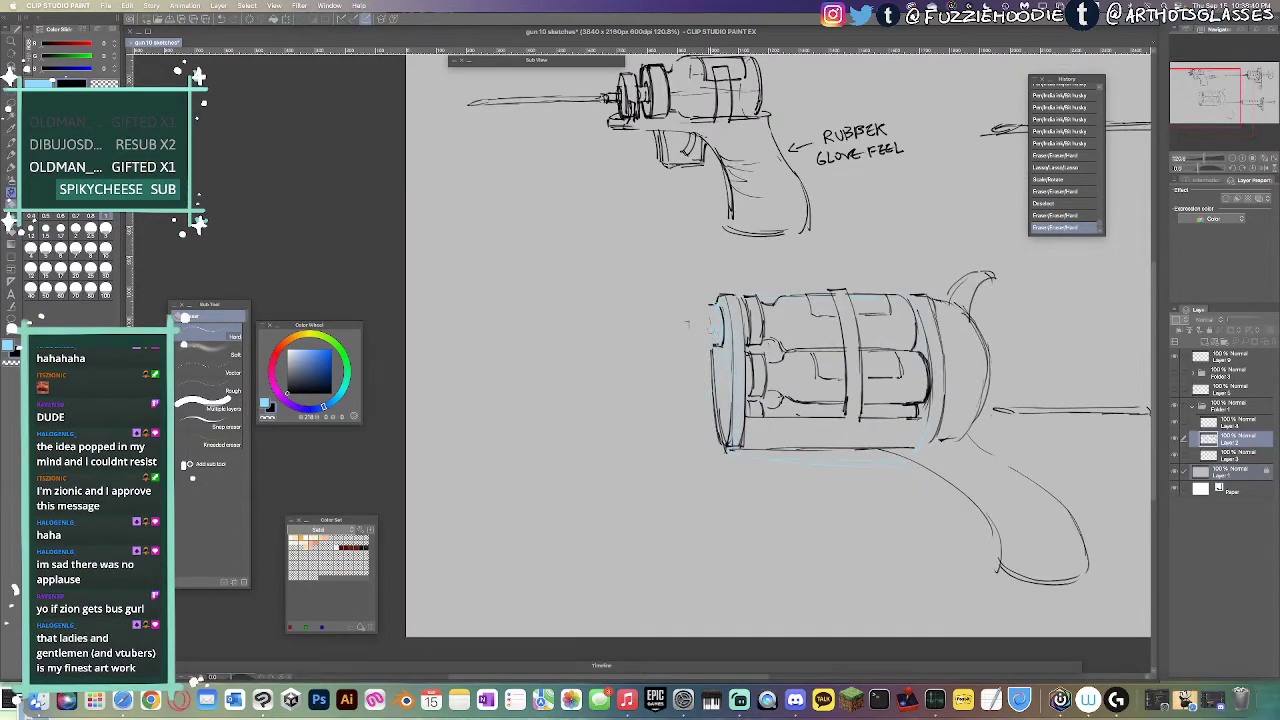
key(p)
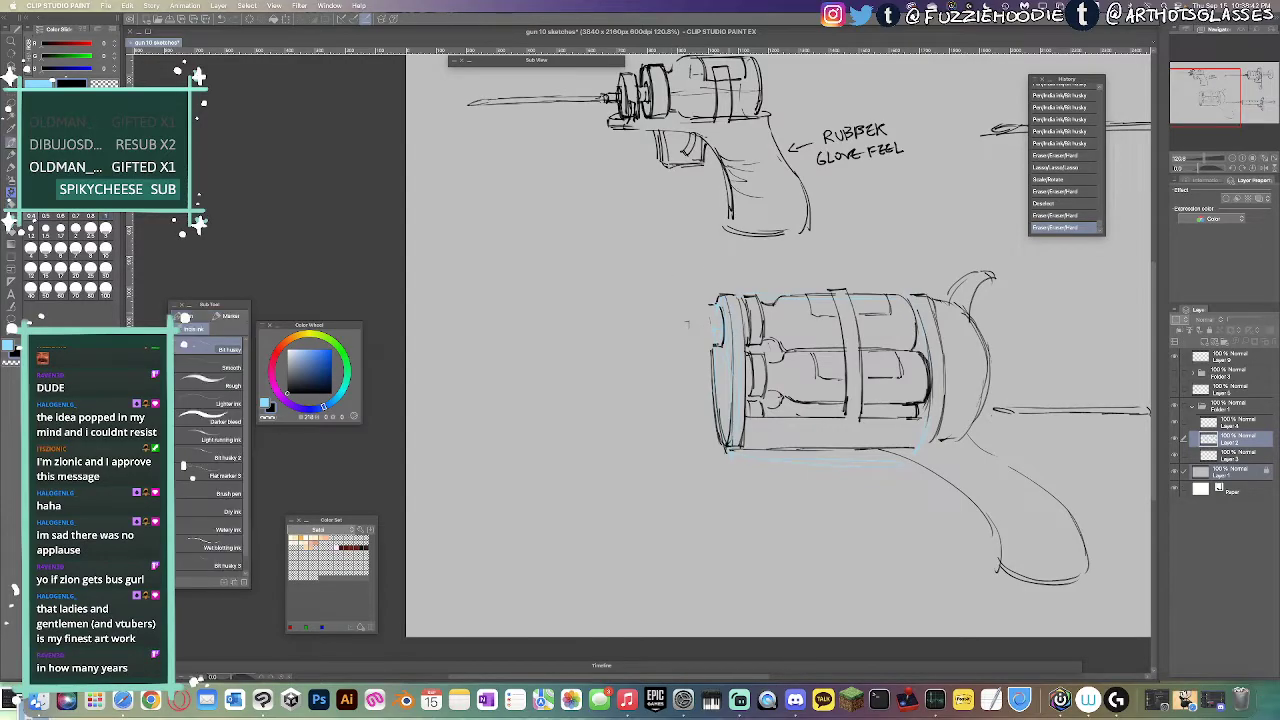
drag(712, 304, 712, 348)
mouse_move(709, 304)
mouse_down()
mouse_move(706, 349)
mouse_move(723, 347)
mouse_move(704, 345)
mouse_move(722, 305)
mouse_up()
mouse_move(723, 307)
mouse_down()
mouse_move(724, 346)
mouse_move(630, 312)
mouse_move(640, 343)
mouse_up()
key(super+z)
mouse_move(638, 315)
mouse_down()
mouse_move(641, 343)
mouse_move(714, 344)
mouse_up()
key(super+z)
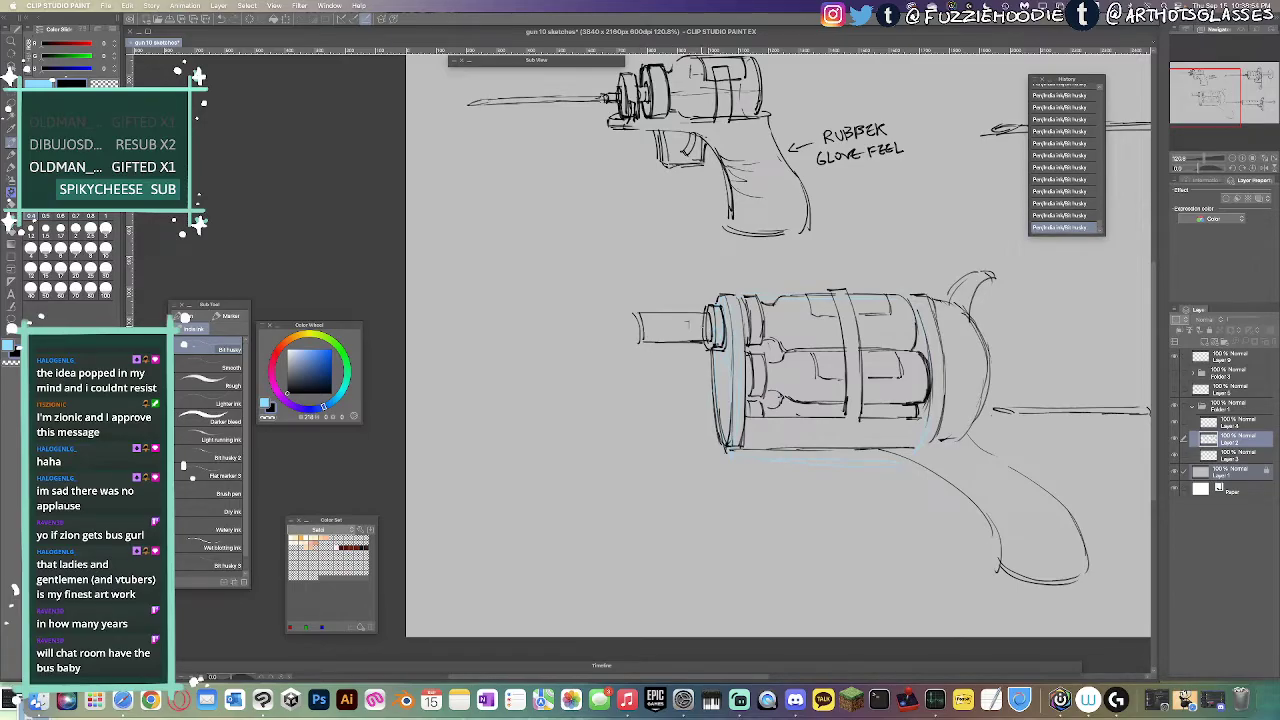
drag(634, 312, 631, 335)
Step: Sketch a thin needle extending forward from the syringe barrel, erasing and redrawing part of its shaft
mouse_move(631, 335)
mouse_down()
mouse_move(520, 336)
mouse_move(570, 325)
mouse_up()
key(super+z)
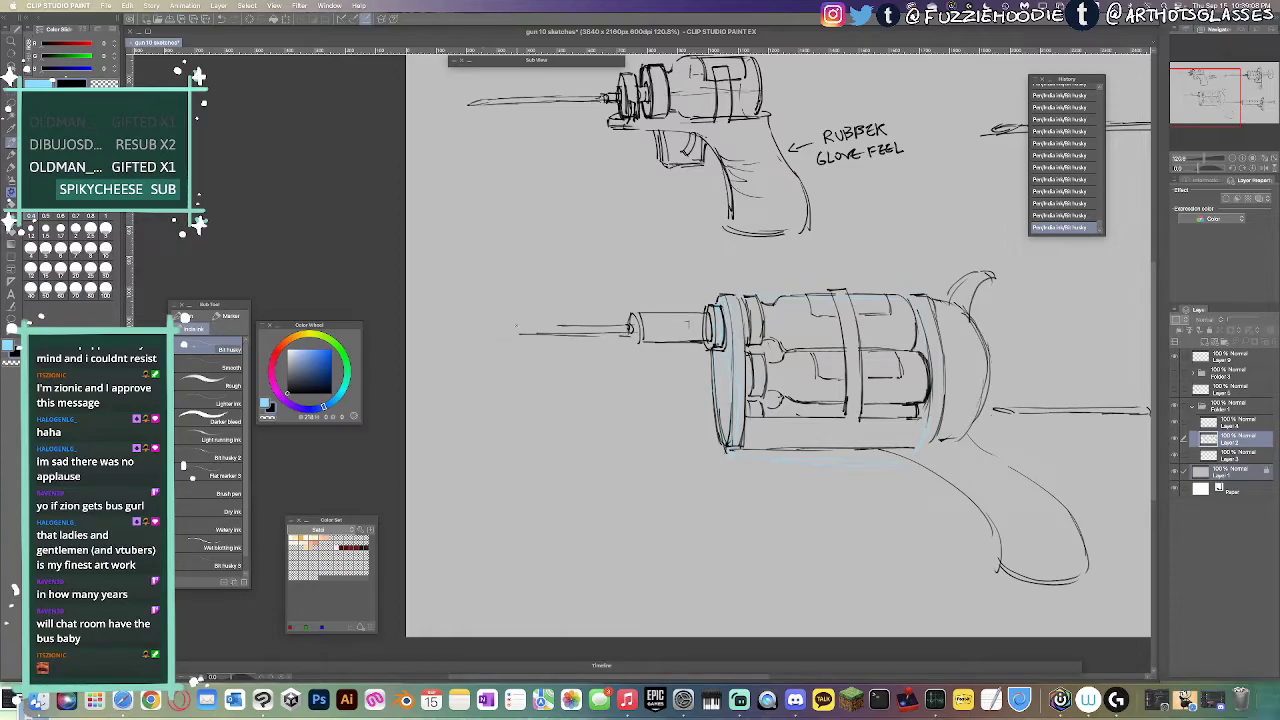
mouse_move(520, 328)
mouse_down()
mouse_move(481, 331)
mouse_move(603, 326)
mouse_up()
key(super+z)
key(e)
drag(509, 328, 584, 327)
key(p)
drag(548, 327, 631, 333)
Step: Define the front rim and lower edge of the syringe barrel where the needle attaches
mouse_move(624, 334)
mouse_down()
mouse_move(633, 328)
mouse_move(634, 342)
mouse_up()
key(super+z)
drag(627, 325, 633, 341)
drag(632, 342, 672, 342)
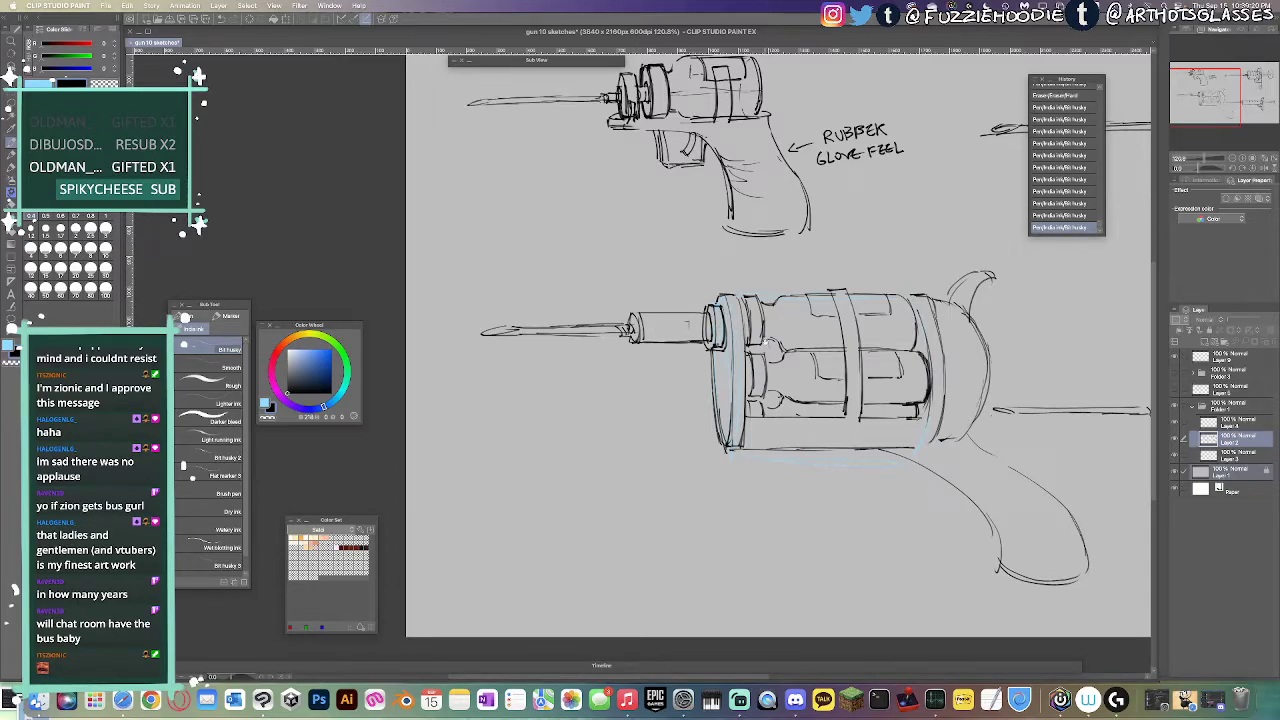
drag(766, 342, 628, 325)
Step: Erase the back edge of the lower gun's grip and redraw it as a wider curve down to the butt
scroll(704, 362, down, 3)
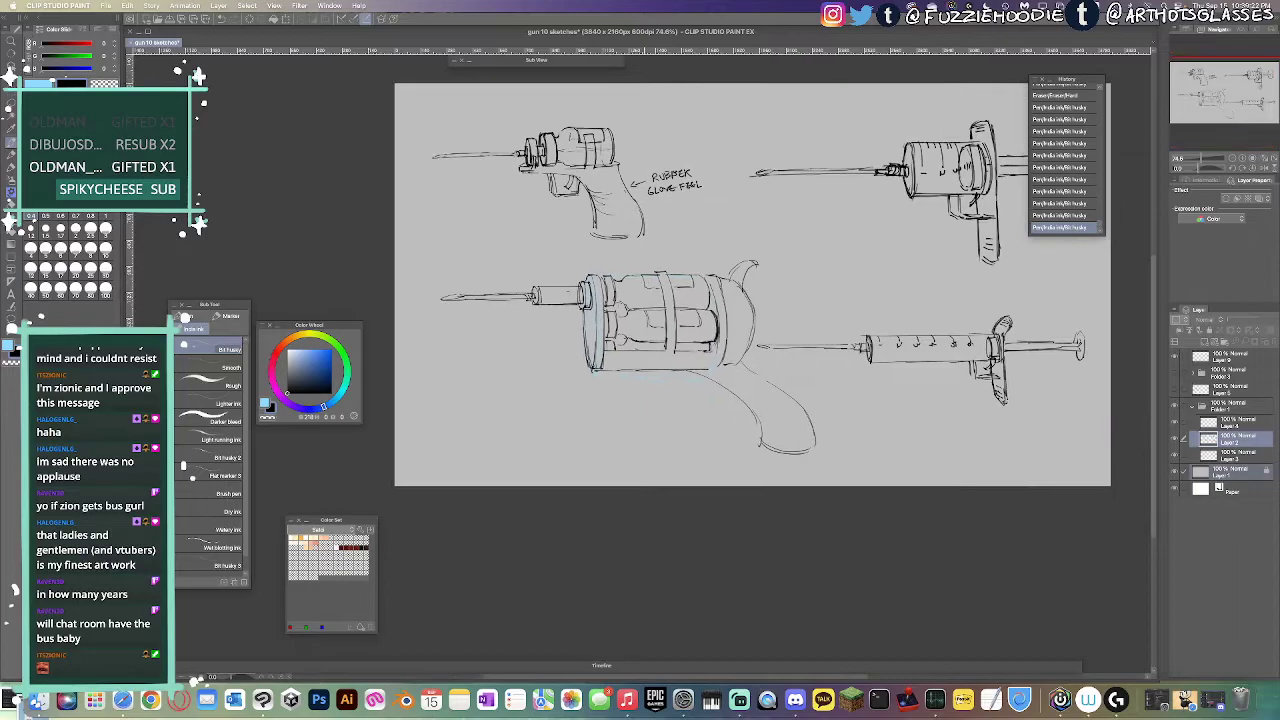
scroll(770, 390, up, 3)
key(e)
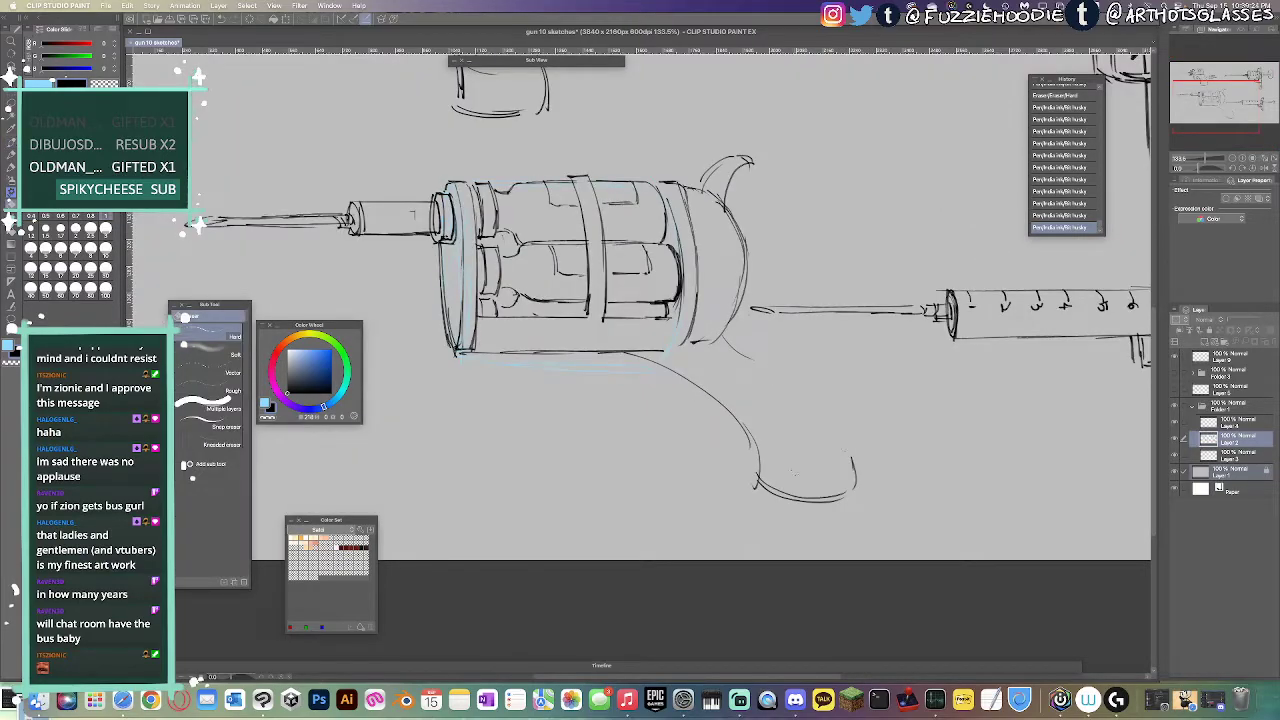
drag(795, 472, 845, 450)
key(p)
drag(764, 362, 854, 486)
key(super+z)
mouse_move(753, 358)
mouse_down()
mouse_move(884, 422)
mouse_move(827, 384)
mouse_move(887, 482)
mouse_up()
key(super+z)
mouse_move(850, 410)
mouse_down()
mouse_move(876, 474)
mouse_move(849, 497)
mouse_up()
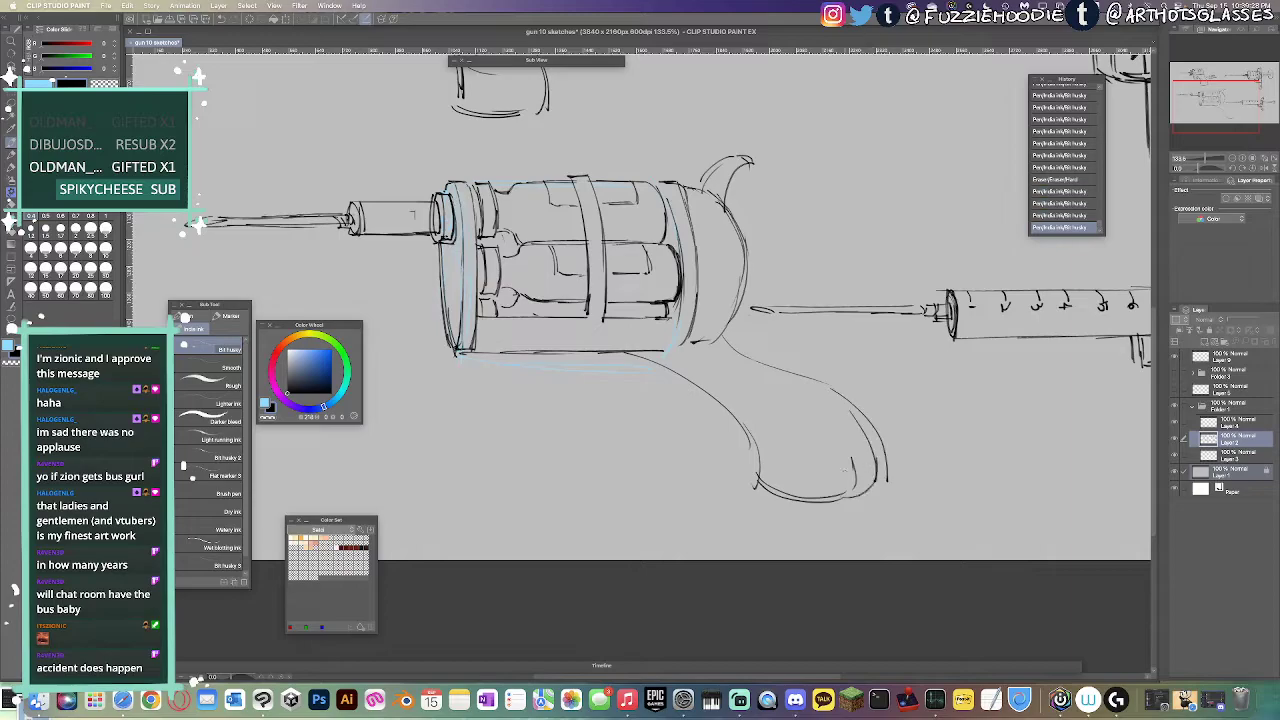
key(e)
Step: Sketch a boxy trigger guard beneath the cylinder, just in front of the grip
key(p)
drag(596, 352, 598, 378)
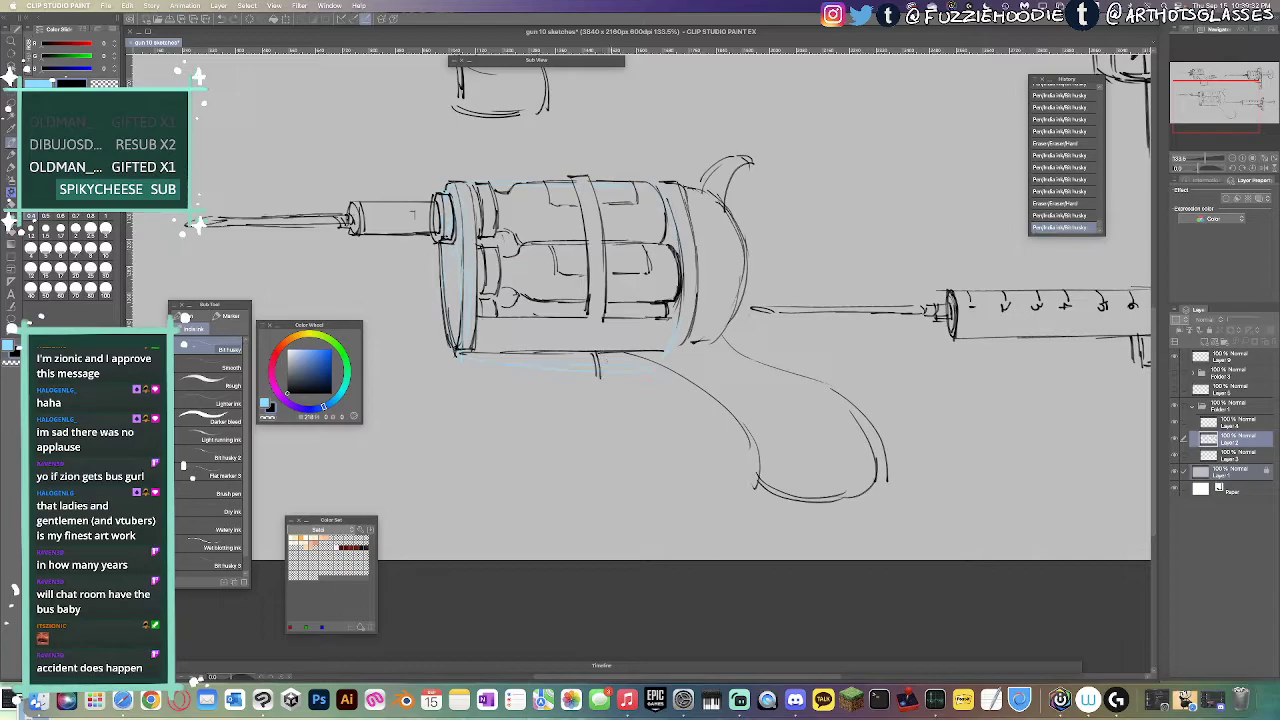
key(super+z)
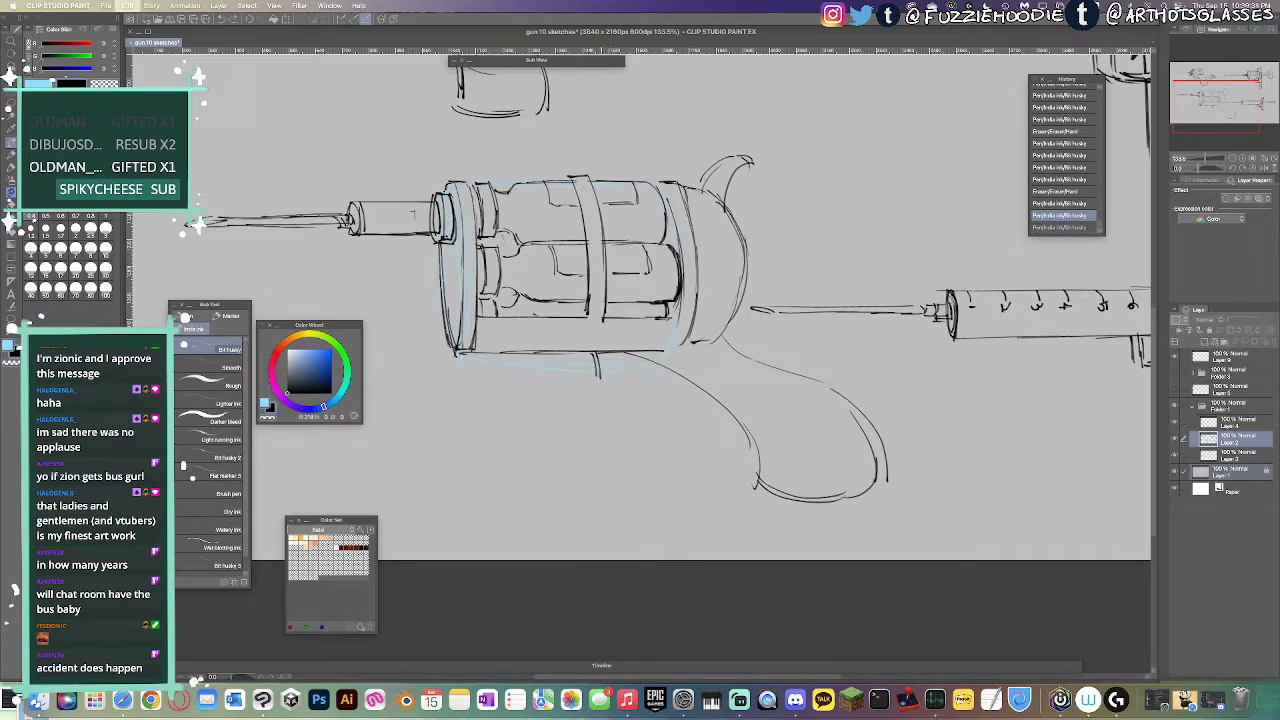
key(super+shift+z)
mouse_move(598, 380)
mouse_down()
mouse_move(604, 398)
mouse_move(678, 401)
mouse_move(664, 375)
mouse_move(667, 388)
mouse_move(645, 380)
mouse_up()
key(super+z)
key(super+shift+z)
key(super+z)
key(super+z)
Step: Sketch a small curved trigger inside the trigger guard and clean up its strokes
key(e)
key(p)
drag(645, 374, 646, 379)
key(super+z)
key(super+z)
drag(654, 364, 648, 380)
key(super+z)
key(super+z)
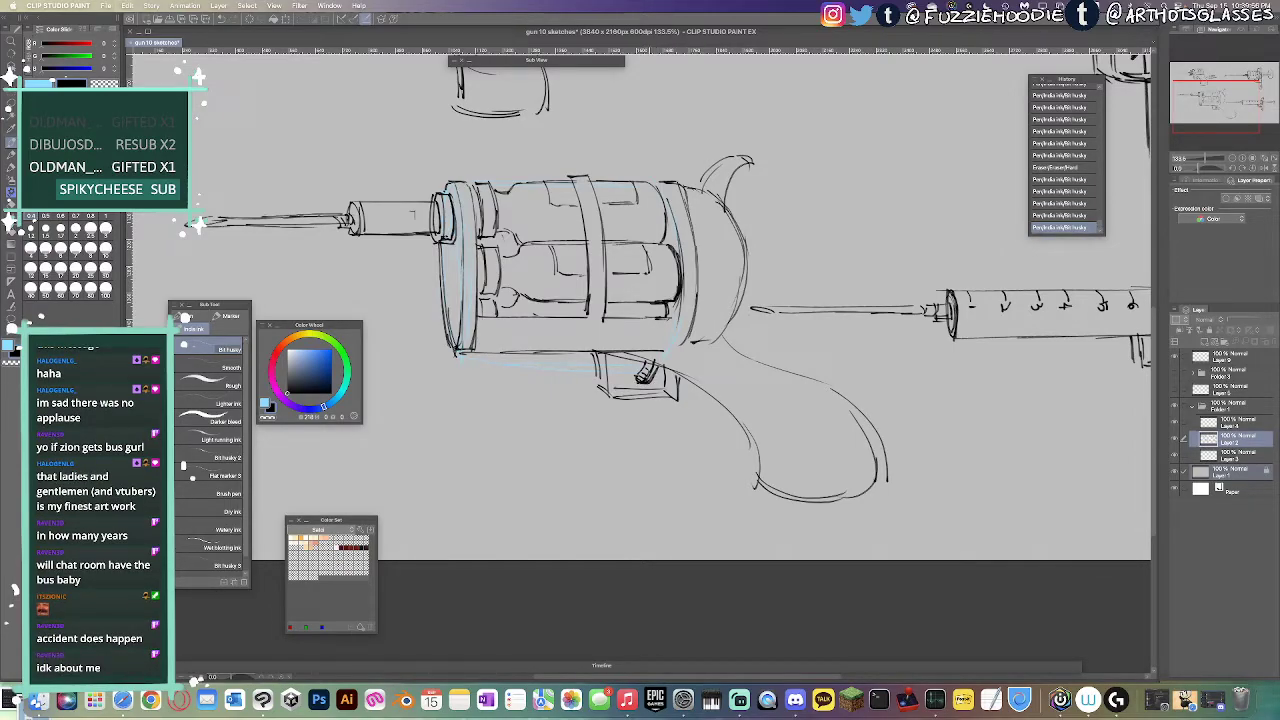
key(e)
key(p)
drag(660, 362, 648, 378)
key(super+z)
Step: Add graduation marks along the short syringe barrel in front of the cylinder
drag(778, 376, 813, 414)
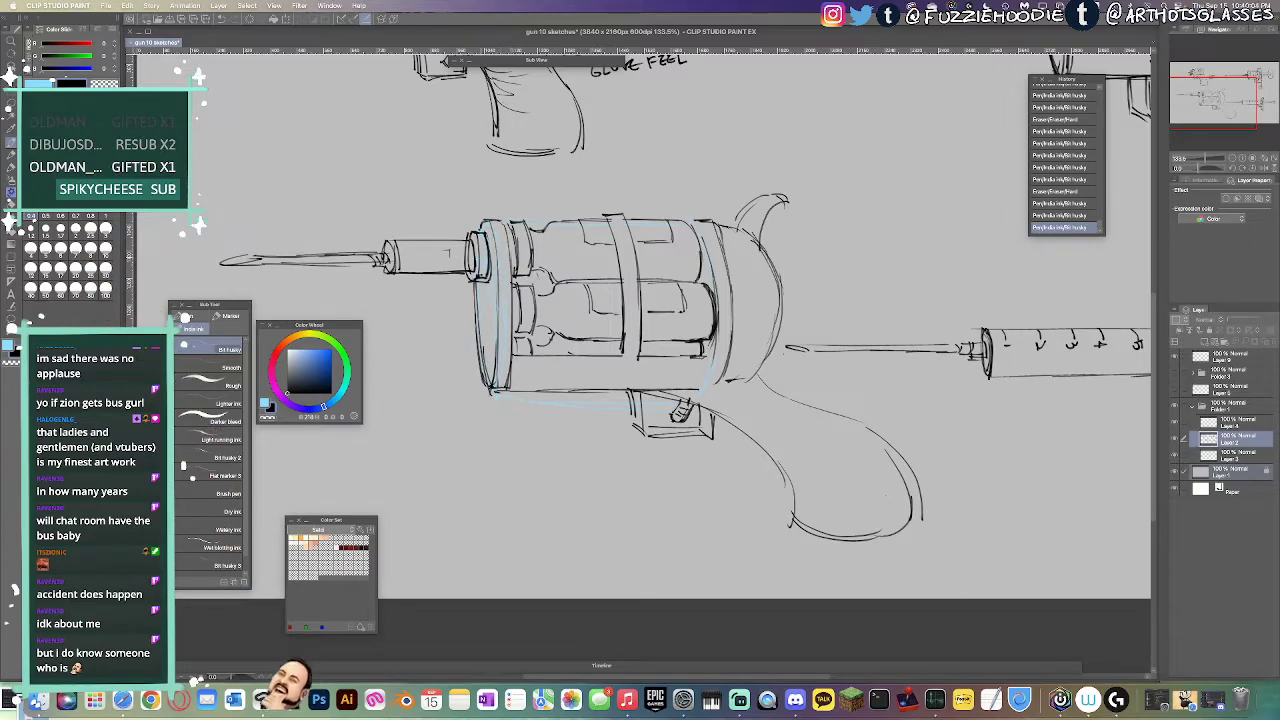
drag(507, 358, 565, 373)
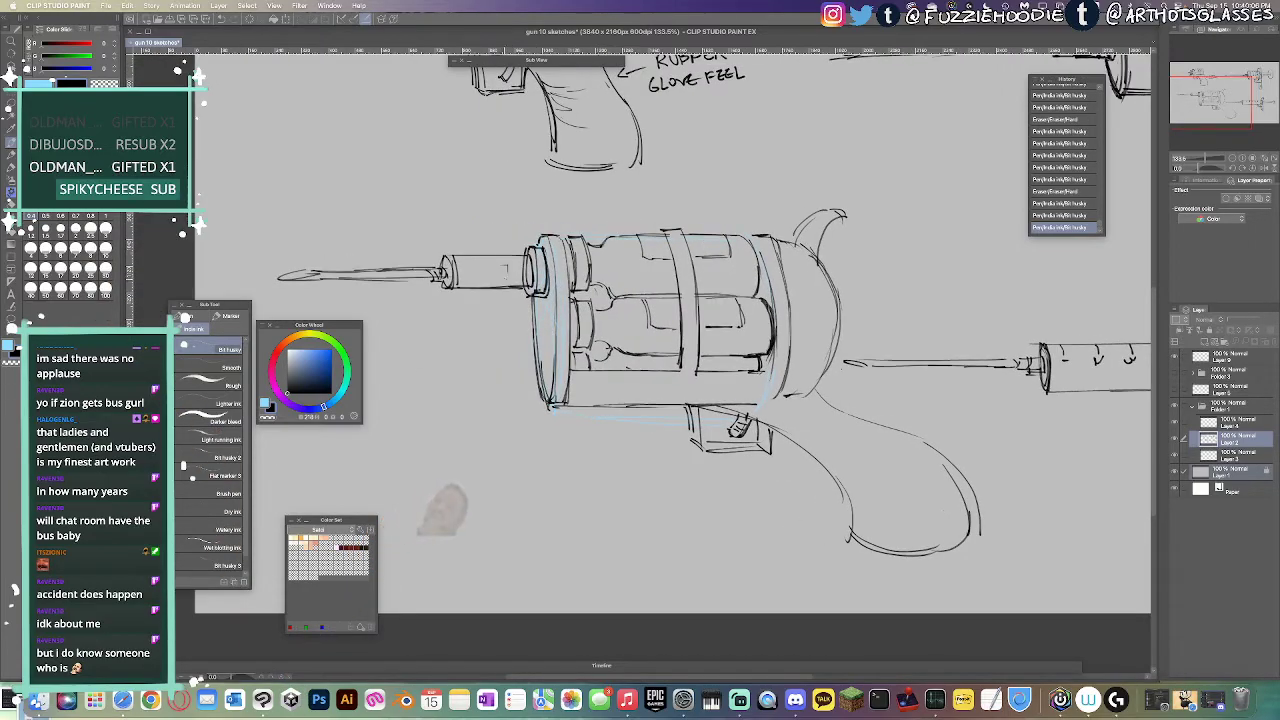
mouse_move(463, 255)
mouse_down()
mouse_move(466, 273)
mouse_move(519, 279)
mouse_up()
key(super+z)
scroll(513, 283, right, 2)
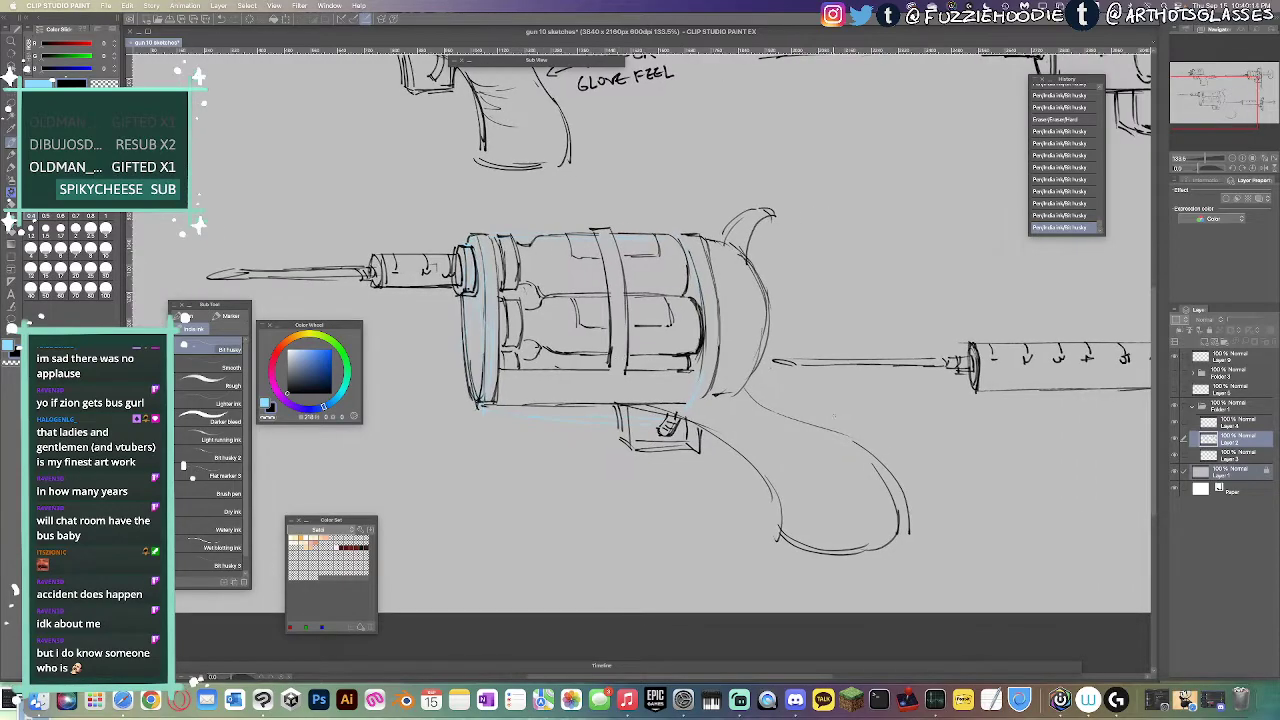
Step: Sketch the lower rear edge of the cylinder just in front of the rear collar
scroll(826, 432, down, 4)
drag(805, 447, 761, 461)
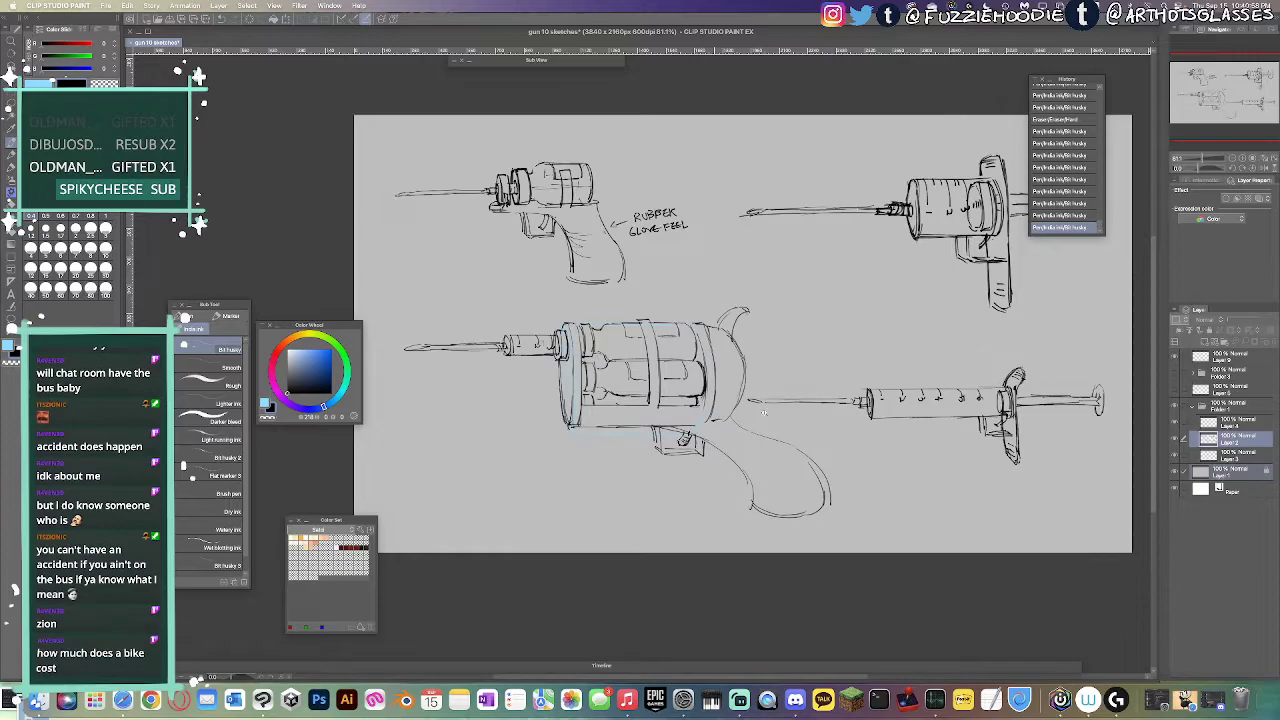
scroll(701, 409, up, 5)
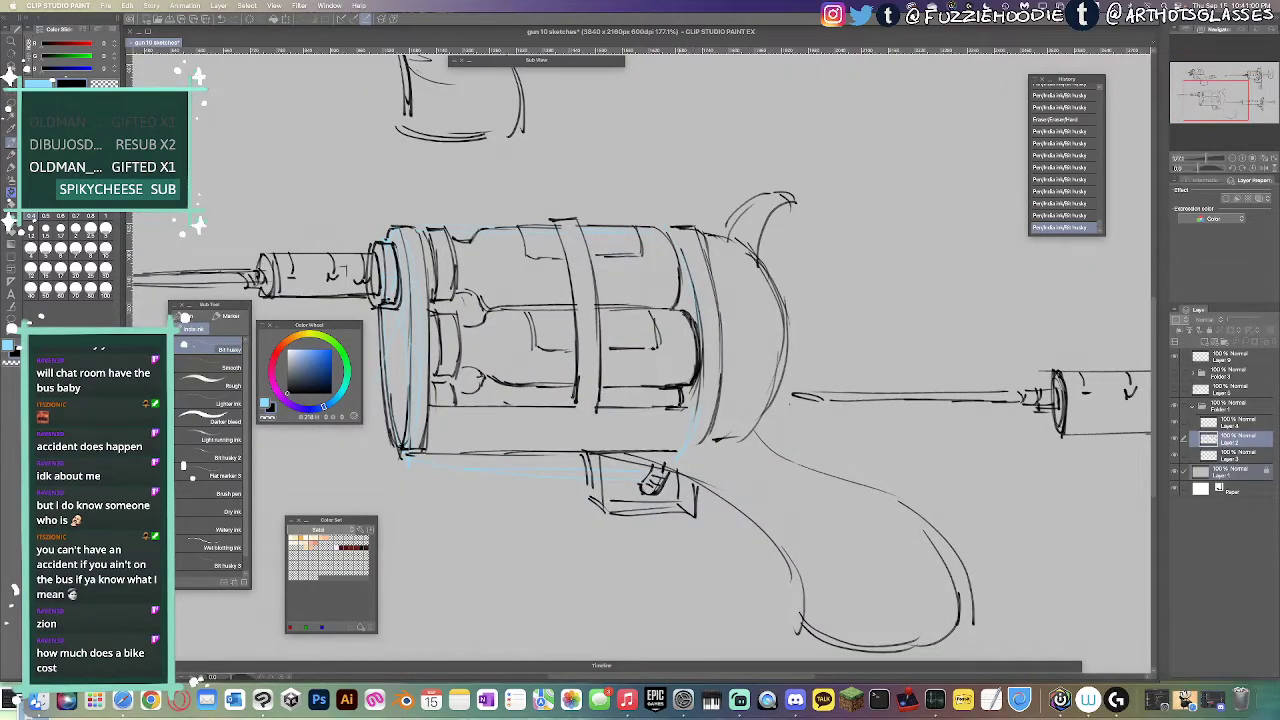
mouse_move(683, 388)
mouse_down()
mouse_move(684, 406)
mouse_move(700, 405)
mouse_move(682, 452)
mouse_up()
key(super+z)
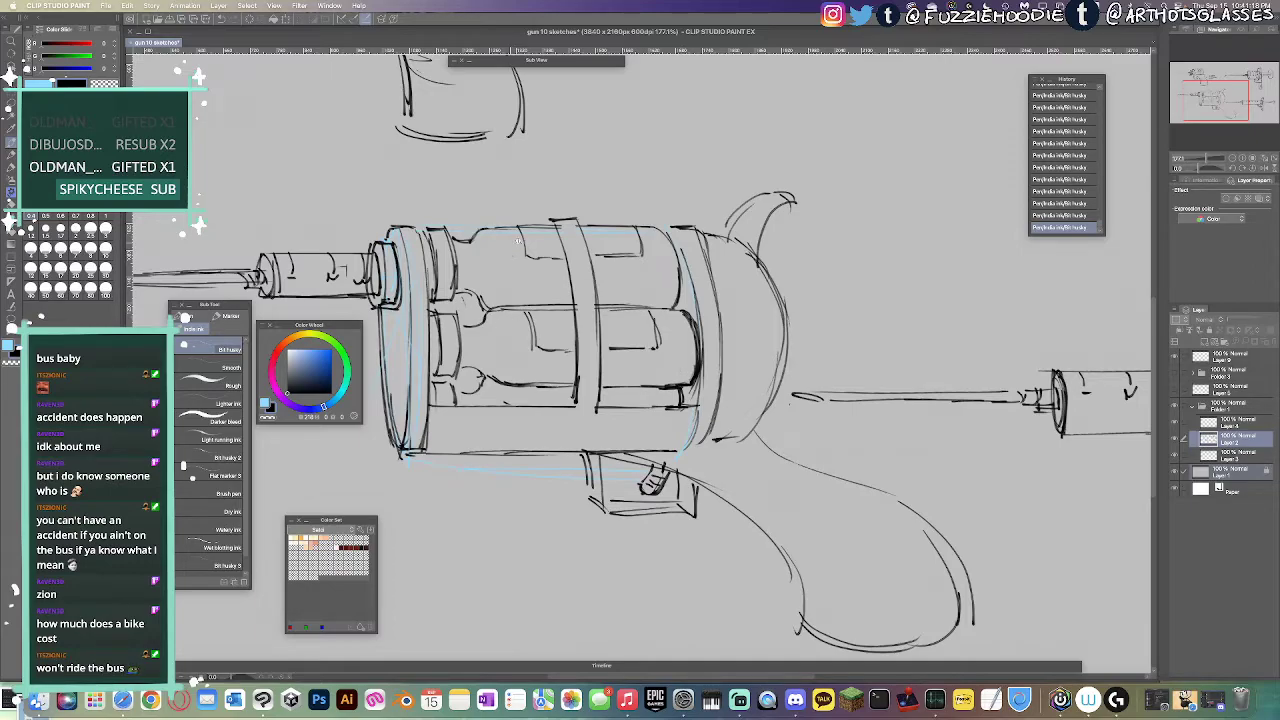
Step: Erase and redraw the top outline of the upper vial, and reinforce the lower edge of the rear collar
scroll(506, 246, up, 4)
key(e)
mouse_move(473, 222)
mouse_down()
mouse_move(461, 234)
mouse_move(523, 218)
mouse_move(486, 221)
mouse_move(506, 218)
mouse_move(539, 243)
mouse_up()
key(p)
key(super+z)
key(super+z)
key(super+z)
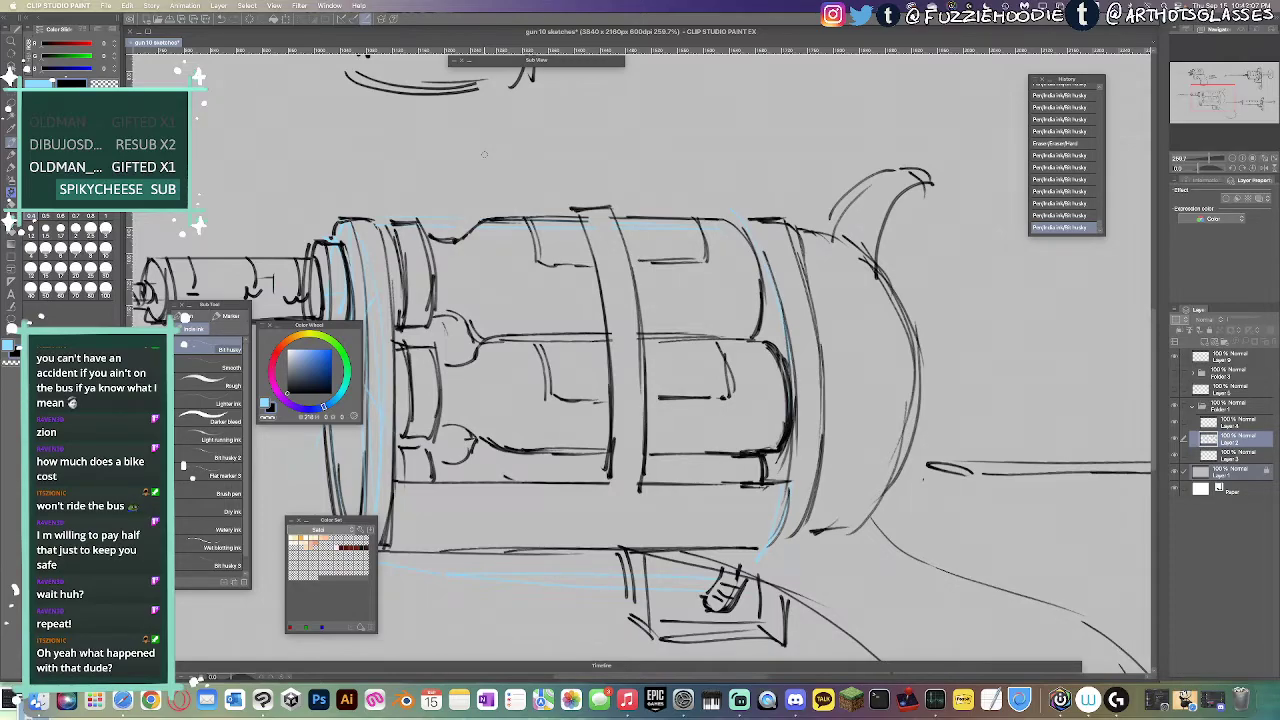
drag(819, 467, 803, 533)
key(super+z)
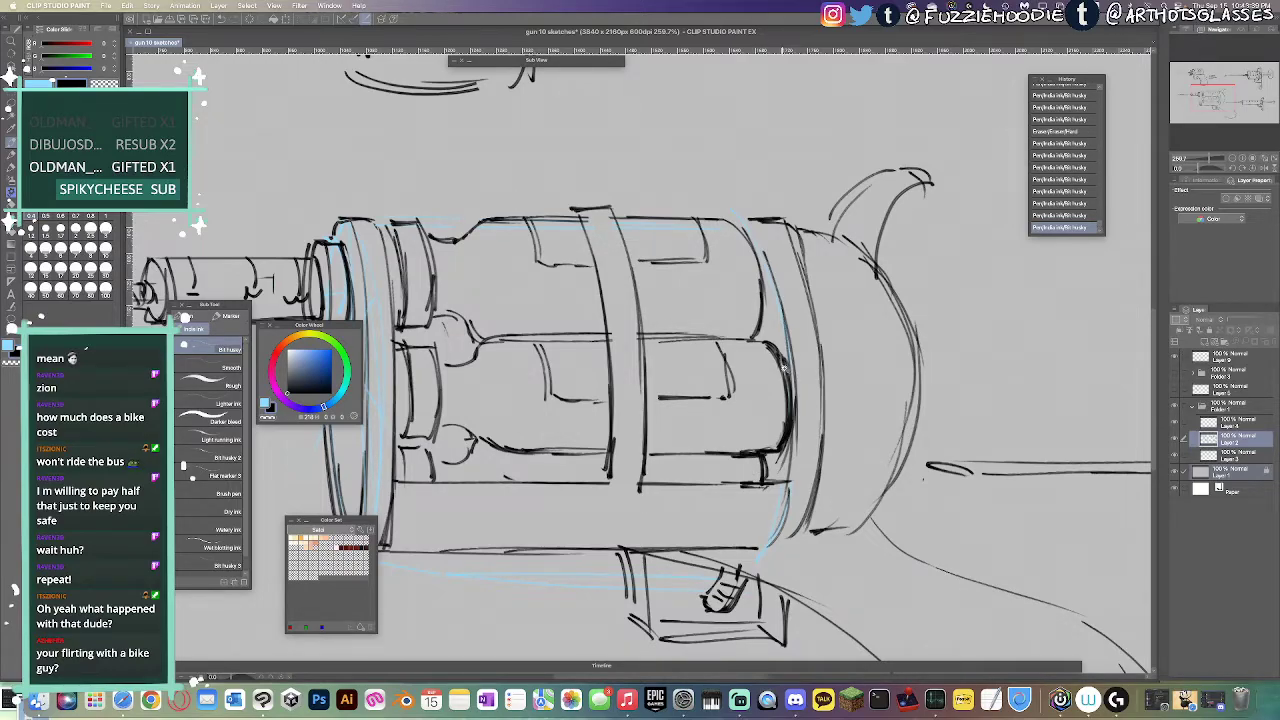
Step: Reinforce the rear end of the lower vial and the lower curve of the rear collar with short ink strokes
scroll(785, 368, down, 3)
drag(785, 368, 765, 344)
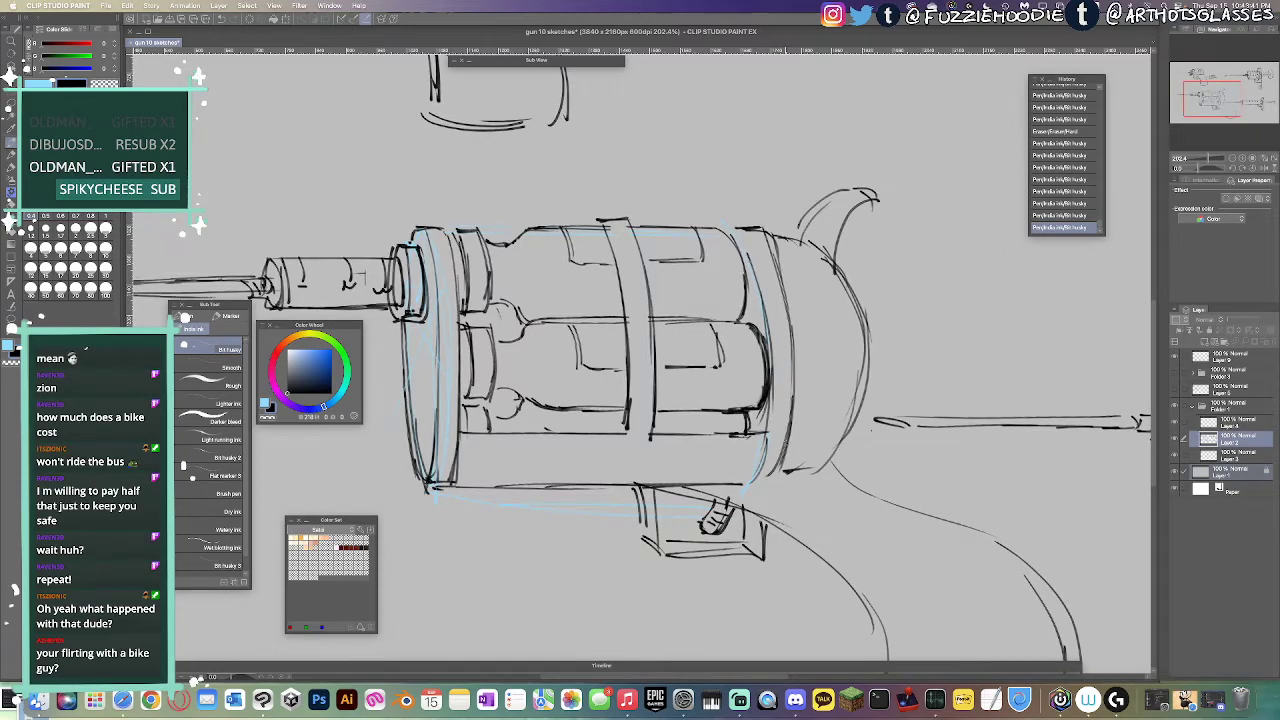
drag(769, 432, 754, 478)
mouse_move(765, 448)
mouse_down()
mouse_move(750, 482)
mouse_move(765, 481)
mouse_up()
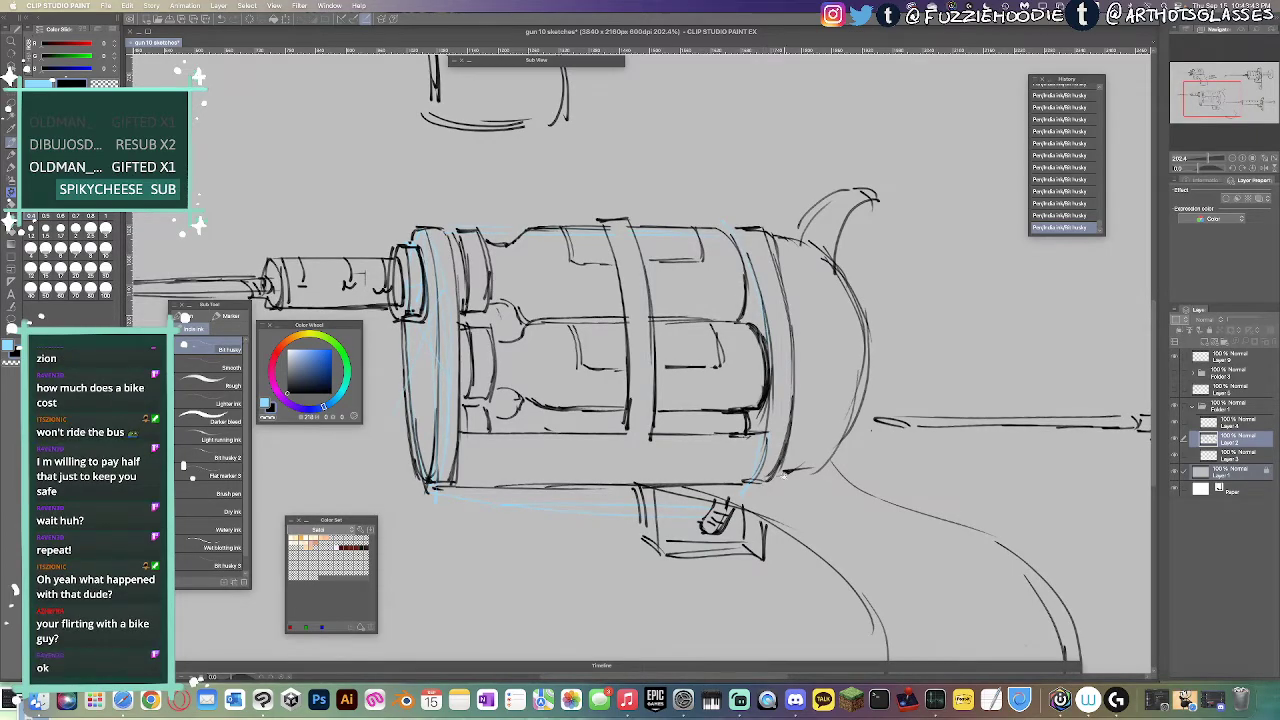
Step: Erase the front edge of the grip and redraw it as a smoother curve running down into the grip's base
scroll(773, 402, down, 3)
scroll(772, 403, down, 2)
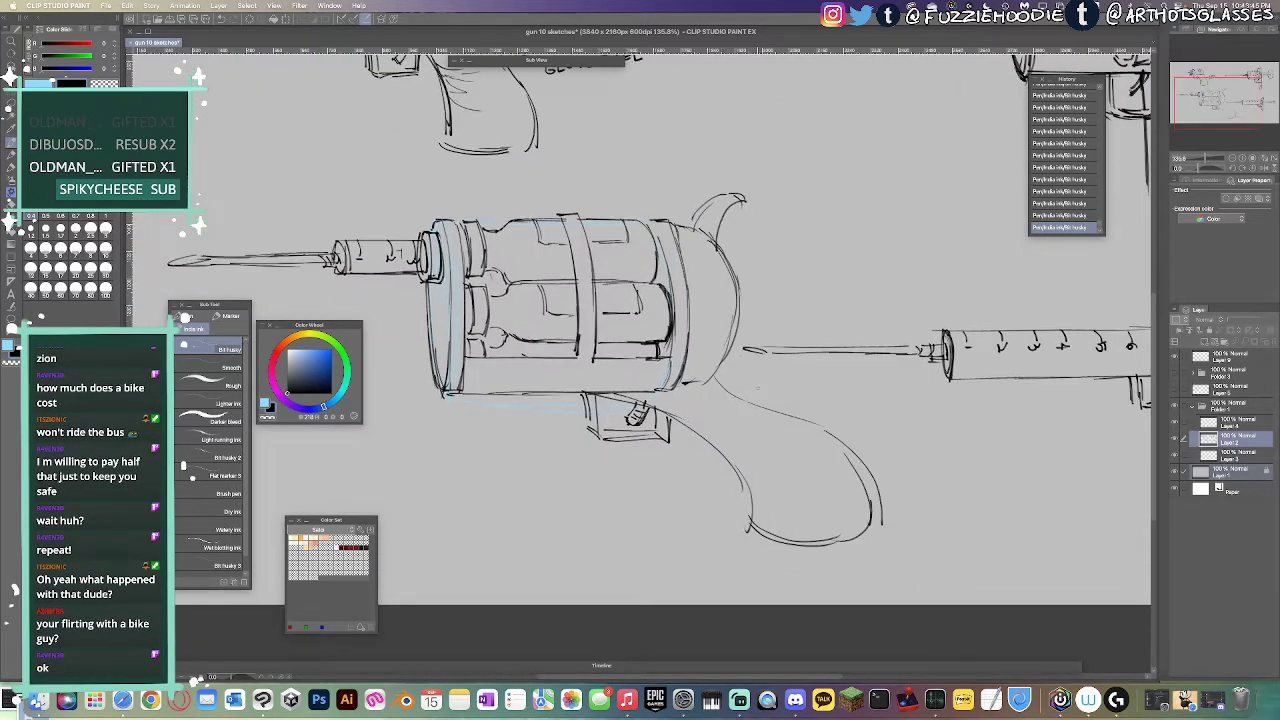
scroll(755, 488, up, 3)
key(e)
drag(720, 448, 752, 508)
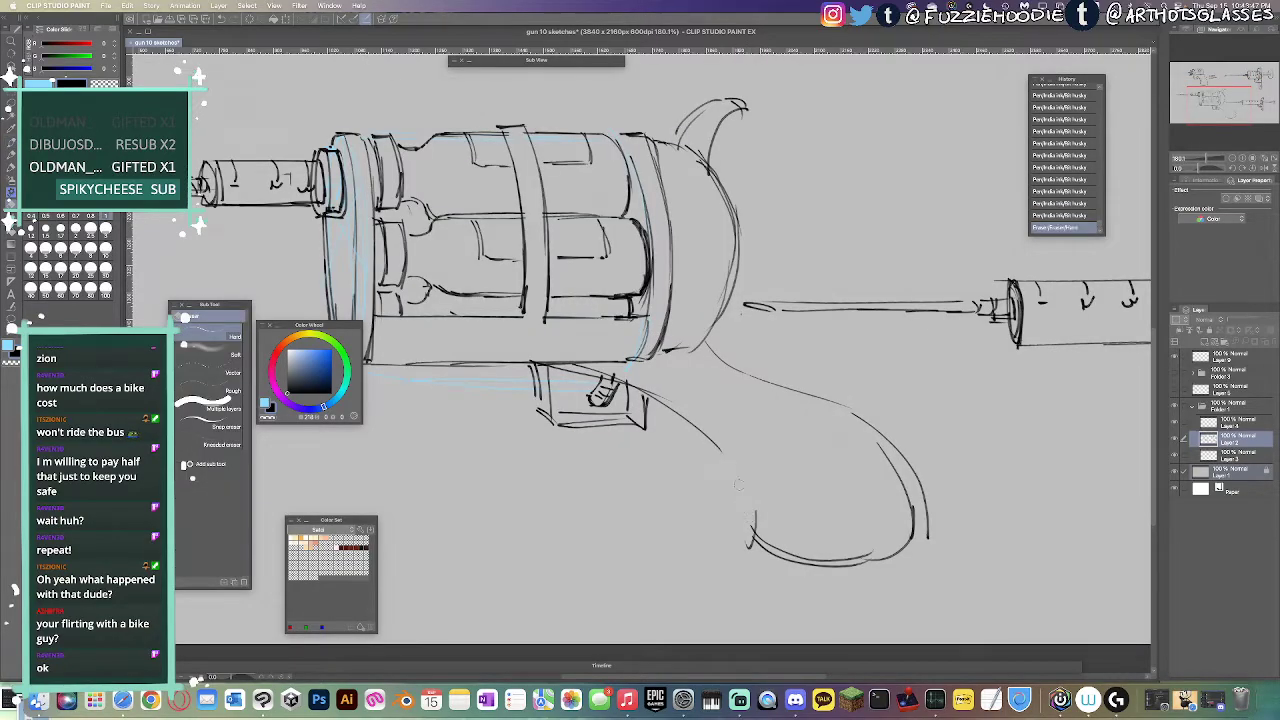
key(p)
drag(719, 448, 737, 532)
key(super+z)
key(super+z)
mouse_move(727, 473)
mouse_down()
mouse_move(740, 534)
mouse_move(790, 550)
mouse_up()
mouse_move(737, 531)
mouse_down()
mouse_move(788, 557)
mouse_move(758, 541)
mouse_up()
key(e)
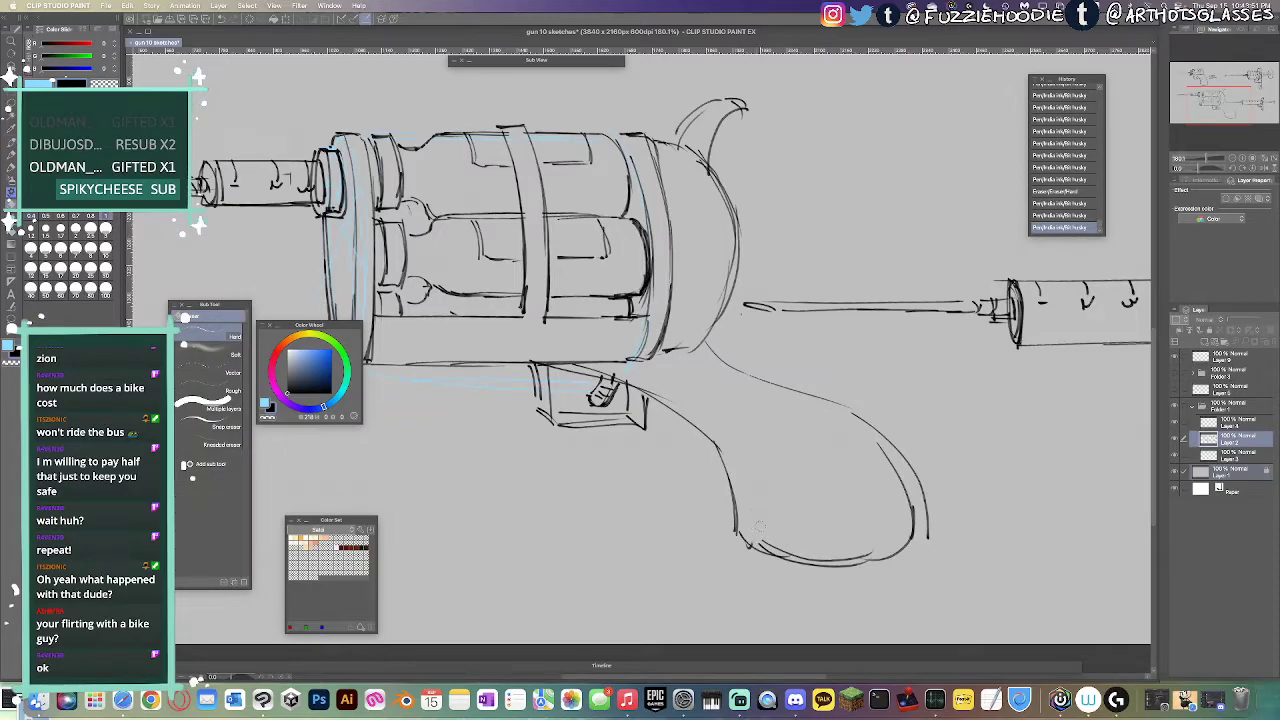
Step: Reinforce the rear edge of the trigger guard beneath the cylinder
drag(633, 321, 683, 307)
key(p)
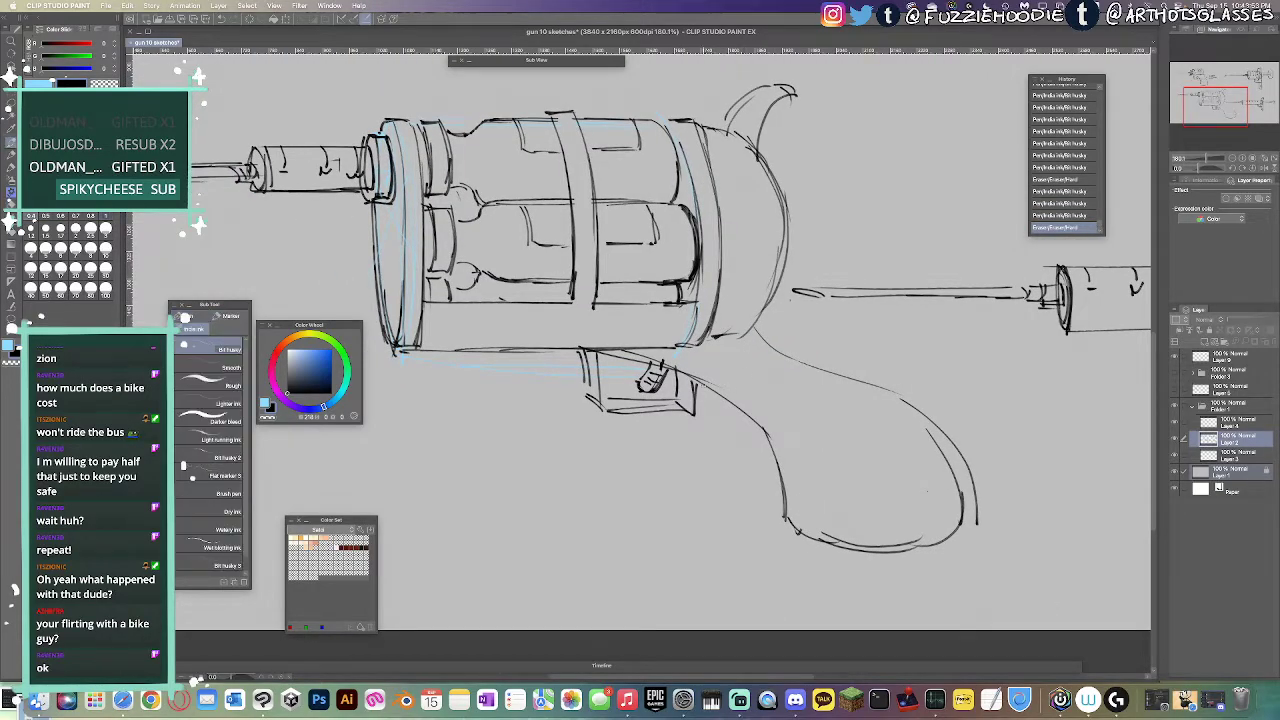
drag(701, 384, 696, 410)
mouse_move(666, 330)
mouse_down()
mouse_move(654, 393)
mouse_move(709, 395)
mouse_move(718, 409)
mouse_up()
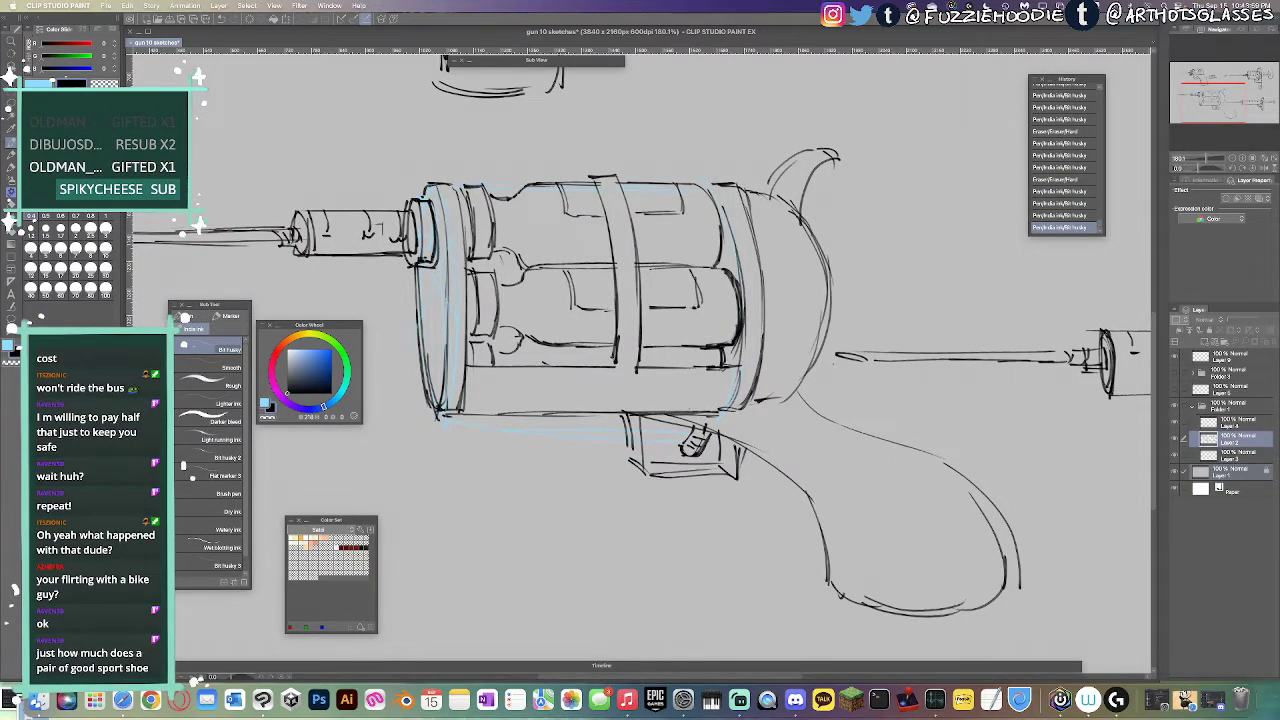
Step: Erase stray strokes along the cylinder's bottom edge above the trigger guard, and redraw the corner where it meets the rear collar
key(e)
drag(678, 412, 714, 413)
drag(660, 411, 742, 409)
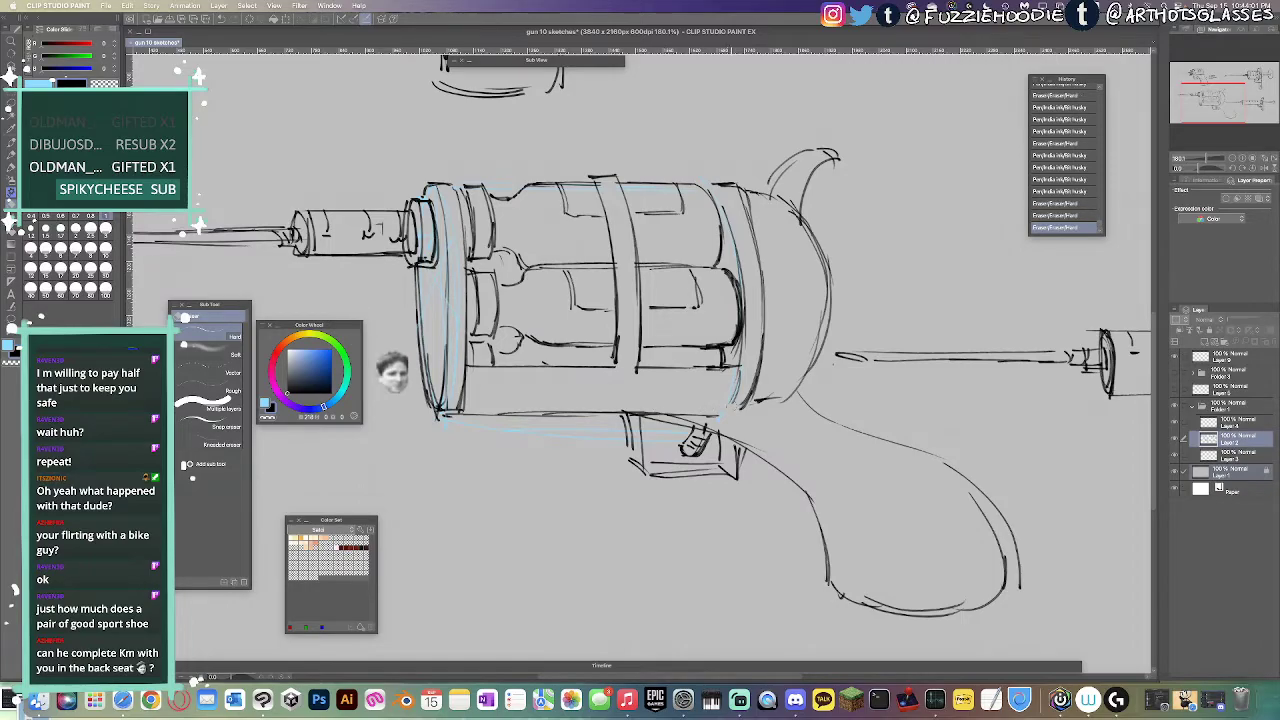
key(p)
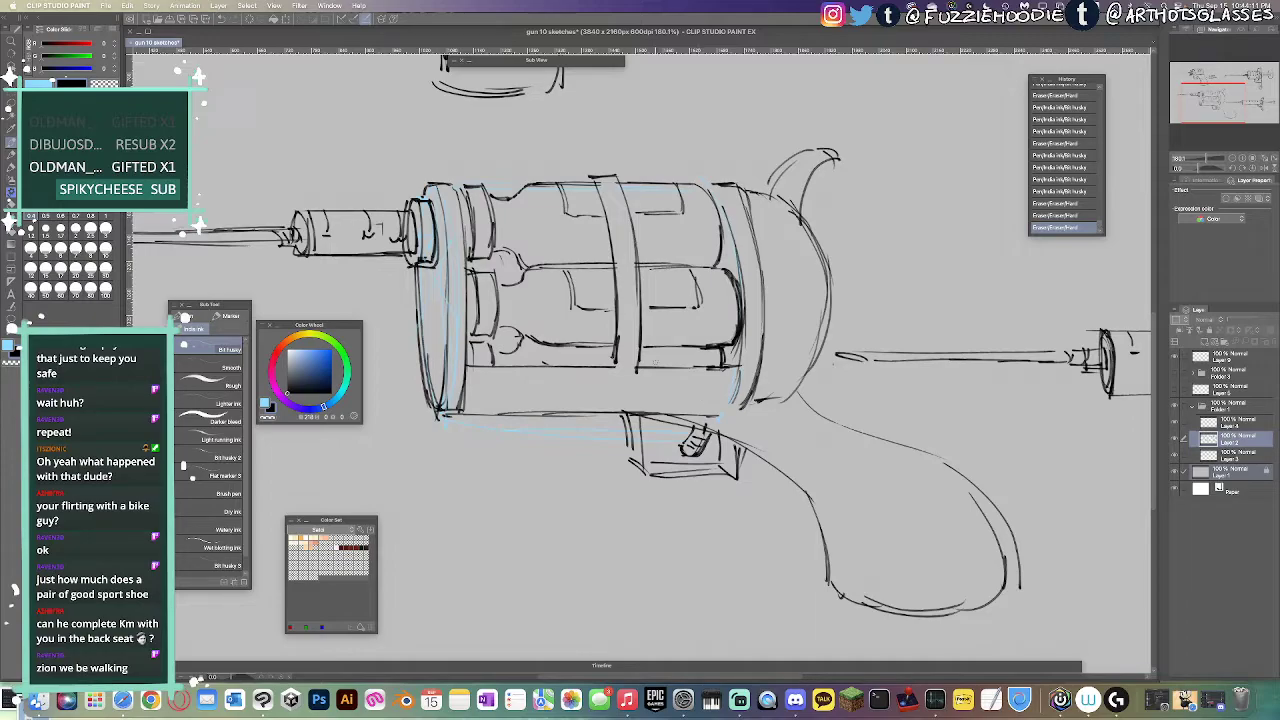
mouse_move(740, 374)
mouse_down()
mouse_move(718, 421)
mouse_move(735, 396)
mouse_move(729, 406)
mouse_up()
drag(736, 388, 722, 418)
mouse_move(742, 413)
mouse_down()
mouse_move(790, 401)
mouse_move(718, 418)
mouse_up()
key(e)
key(p)
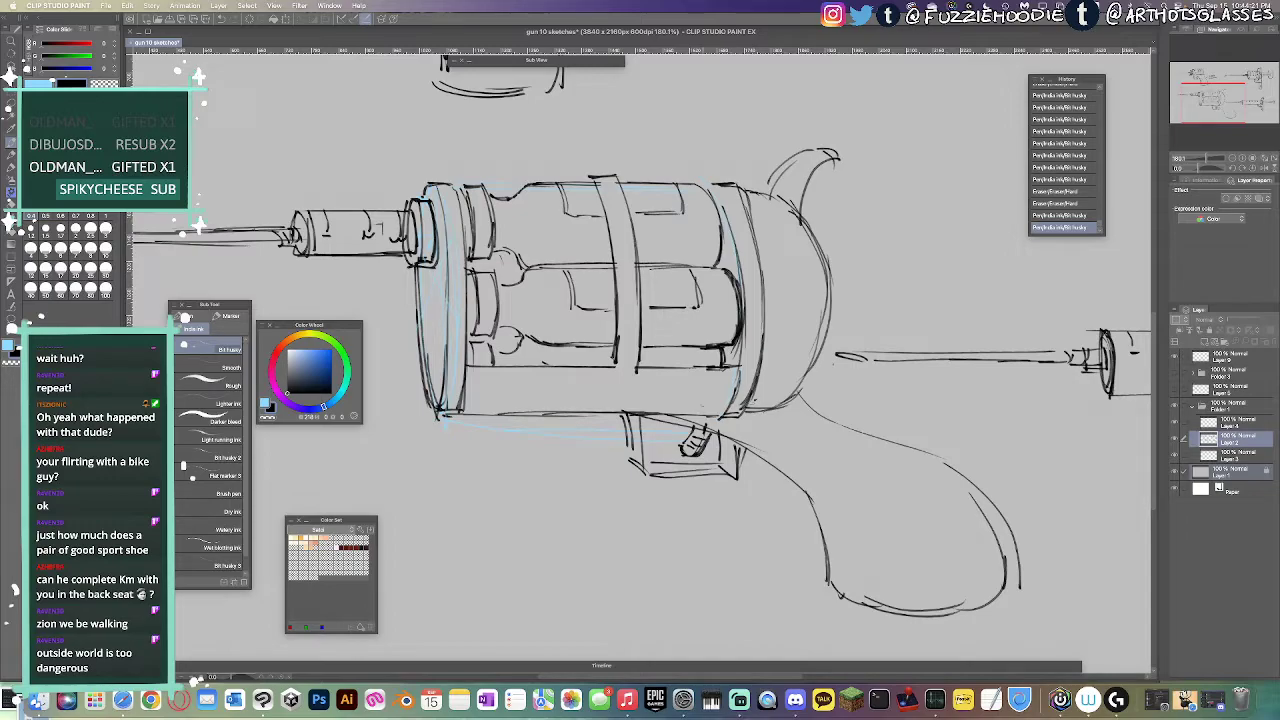